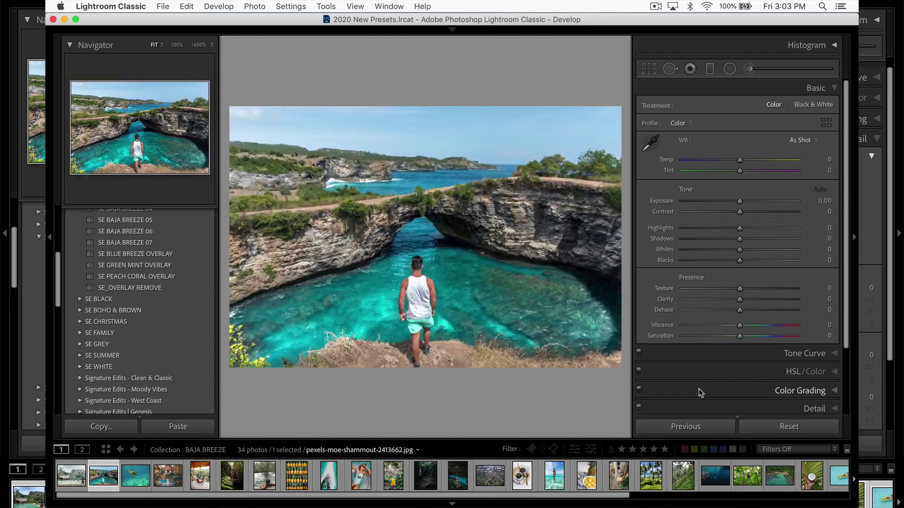
Step: Browse through the unedited photos of the BAJA BREEZE collection one after another
{"action": "key", "text": "Right"}
{"action": "key", "text": "Right"}
{"action": "key", "text": "Right"}
{"action": "key", "text": "Right"}
{"action": "key", "text": "Right"}
{"action": "key", "text": "Right"}
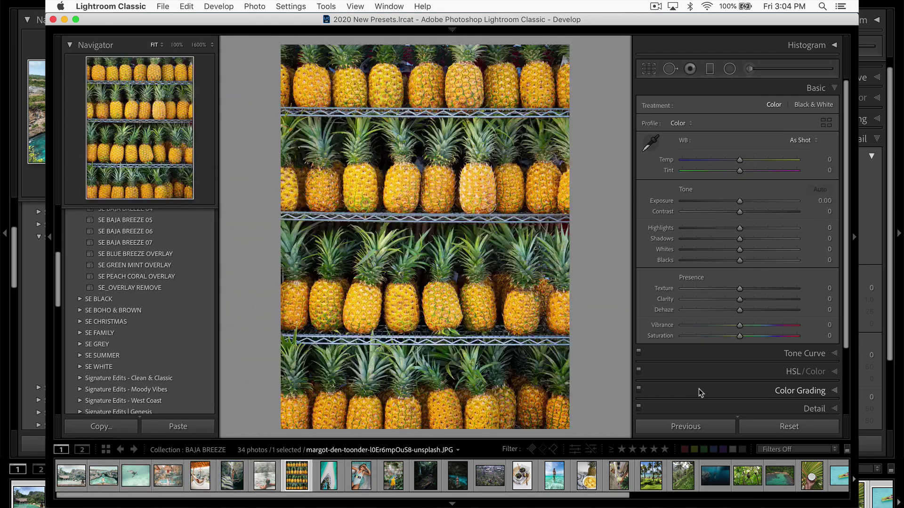
{"action": "key", "text": "Right"}
{"action": "key", "text": "Right"}
{"action": "key", "text": "Right"}
{"action": "key", "text": "Right"}
{"action": "key", "text": "Right"}
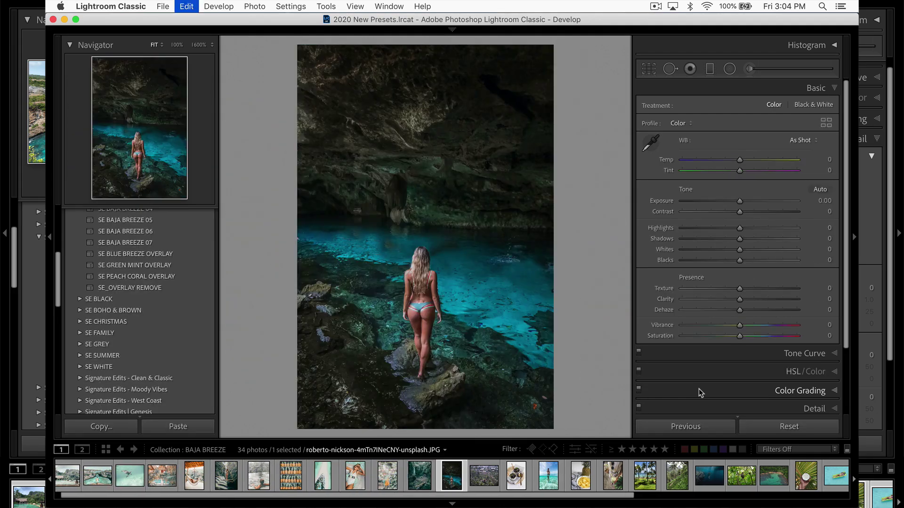
{"action": "key", "text": "Right"}
{"action": "key", "text": "Right"}
{"action": "key", "text": "Right"}
{"action": "key", "text": "Right"}
{"action": "key", "text": "Right"}
{"action": "key", "text": "Right"}
{"action": "key", "text": "Right"}
{"action": "key", "text": "Right"}
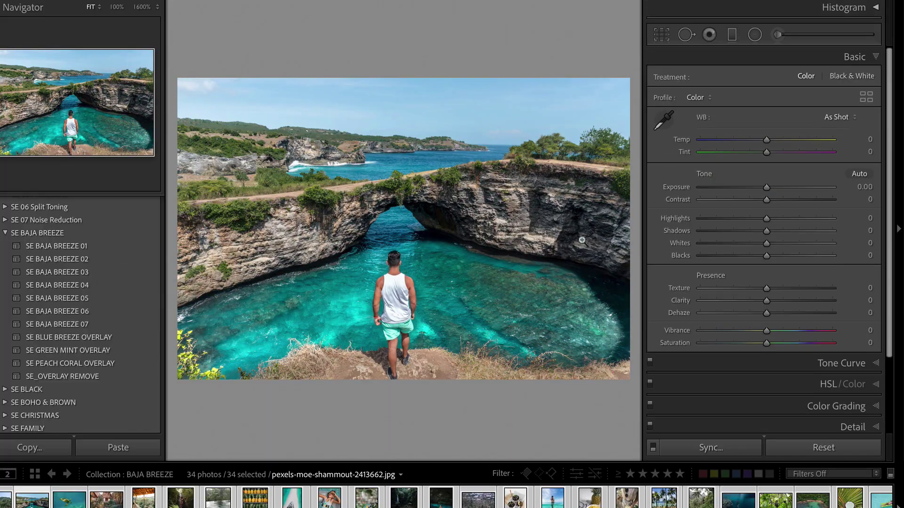
Step: Try the presets SE BAJA BREEZE 01 through 07 one after another on the cliff-arch photo
{"action": "key", "text": "ctrl+z"}
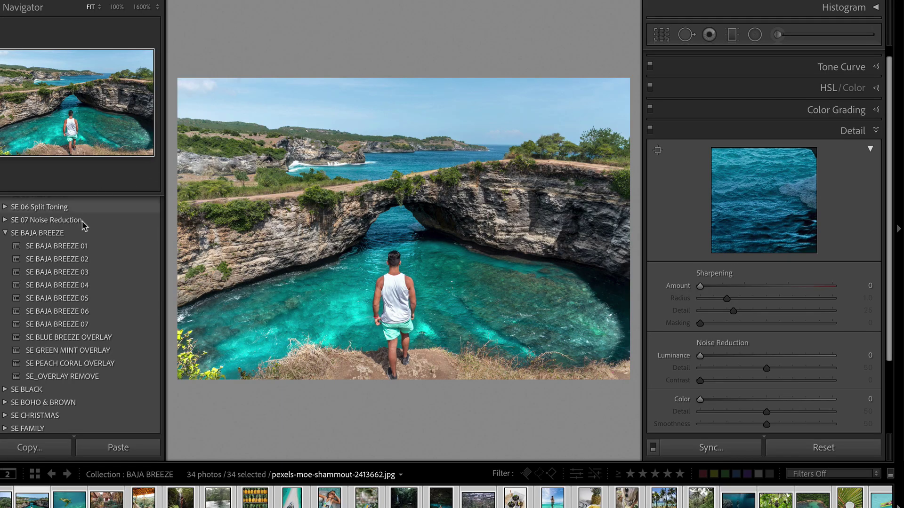
{"action": "left_click", "coordinate": [85, 247]}
{"action": "left_click", "coordinate": [87, 260]}
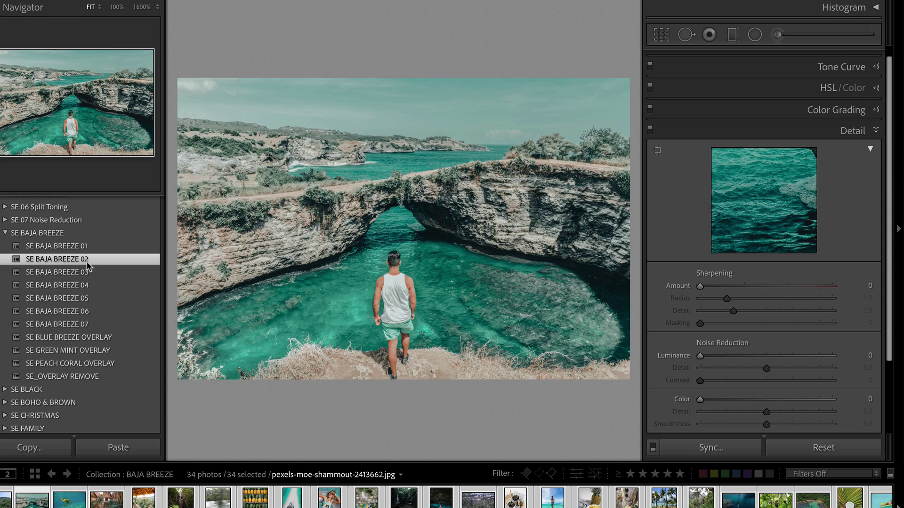
{"action": "left_click", "coordinate": [88, 273]}
{"action": "left_click", "coordinate": [87, 285]}
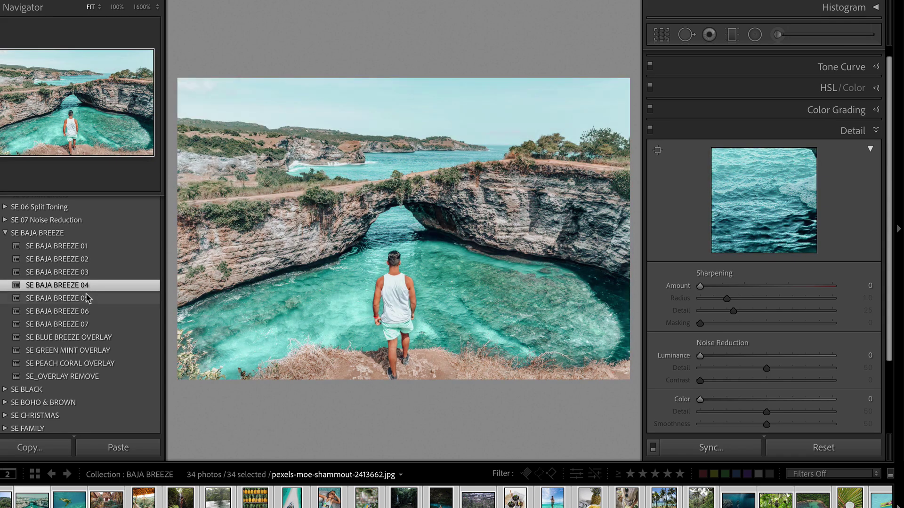
{"action": "left_click", "coordinate": [86, 299]}
{"action": "left_click", "coordinate": [86, 311]}
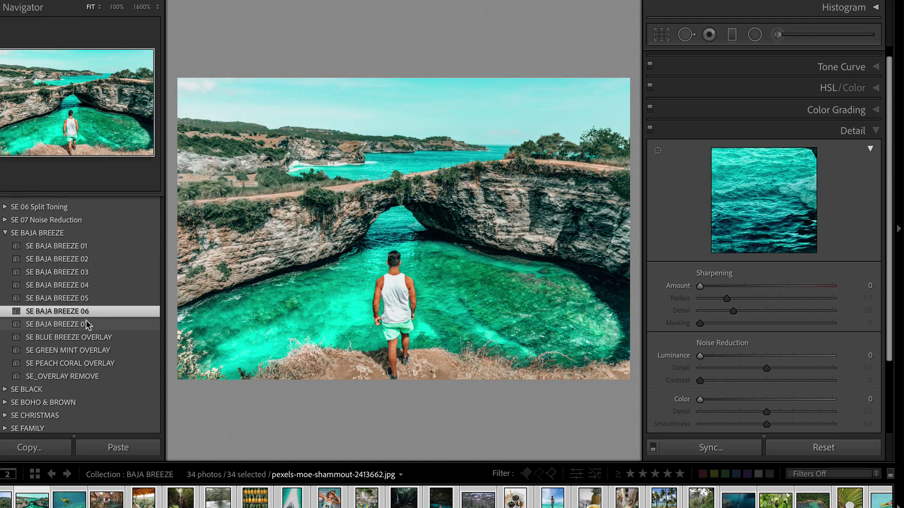
{"action": "left_click", "coordinate": [87, 325]}
Step: Try the SE BLUE BREEZE, SE GREEN MINT and SE PEACH CORAL overlays on the photo, and reset its settings
{"action": "left_click", "coordinate": [89, 338]}
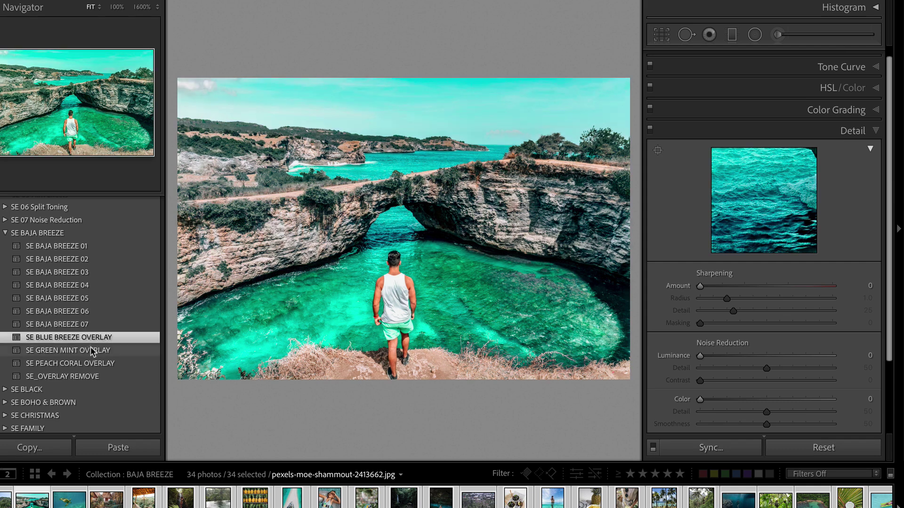
{"action": "left_click", "coordinate": [90, 350]}
{"action": "left_click", "coordinate": [92, 363]}
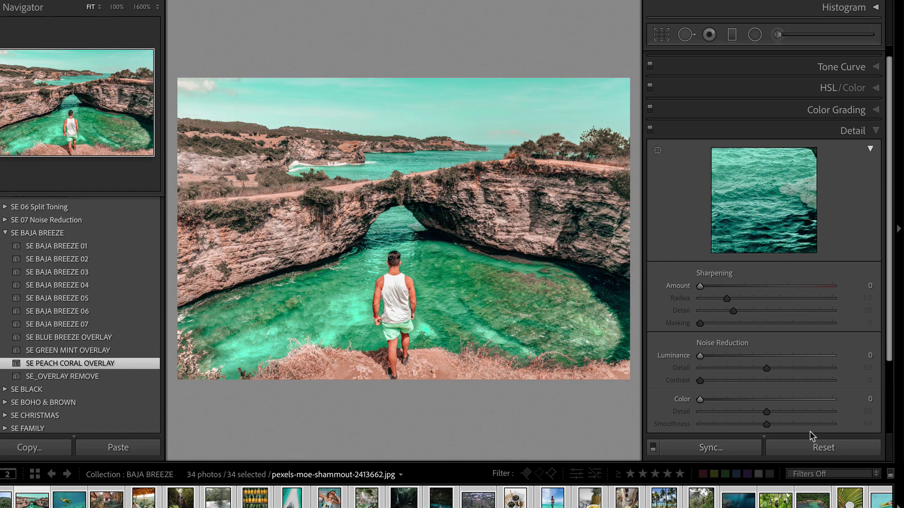
{"action": "left_click", "coordinate": [823, 448]}
Step: Try SE BAJA BREEZE 02 with the profile Amount set to 200 in the Basic settings, and reset the photo
{"action": "scroll", "coordinate": [843, 142], "scroll_direction": "up", "scroll_amount": 1}
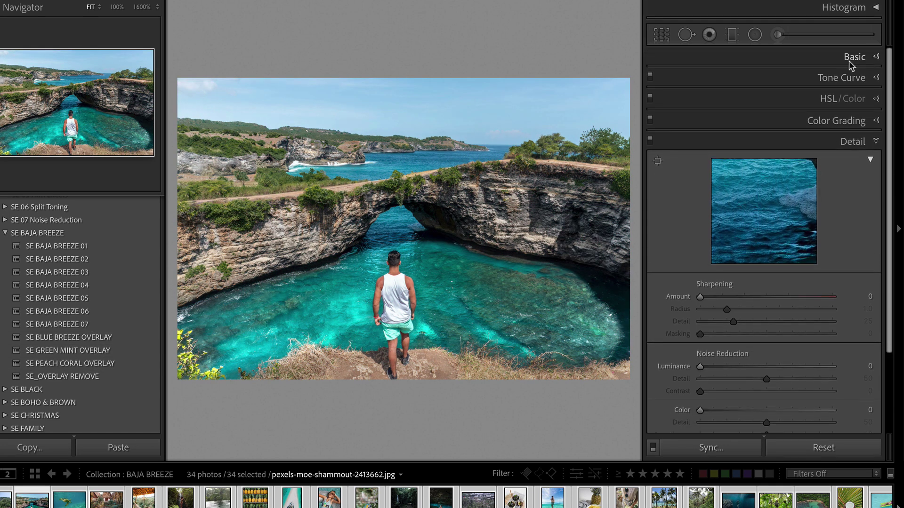
{"action": "left_click", "coordinate": [850, 61]}
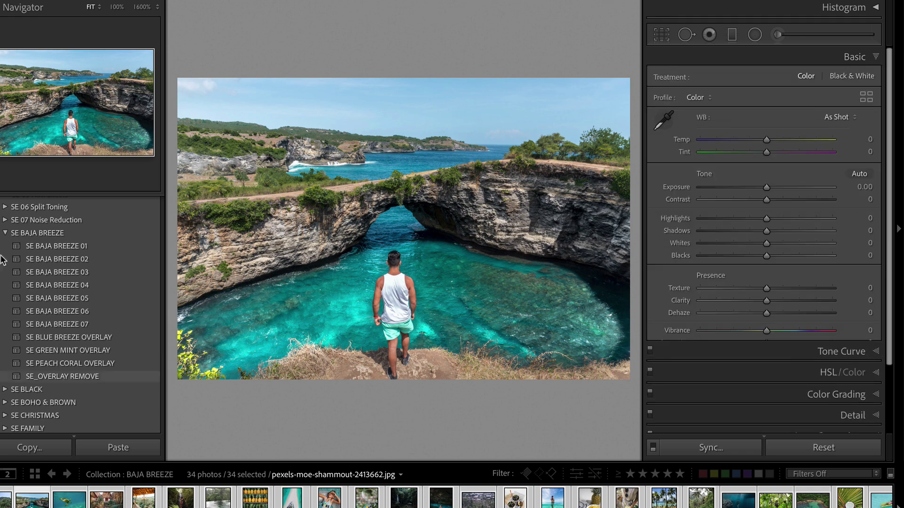
{"action": "left_click", "coordinate": [83, 254]}
{"action": "left_click_drag", "start_coordinate": [765, 112], "coordinate": [843, 111]}
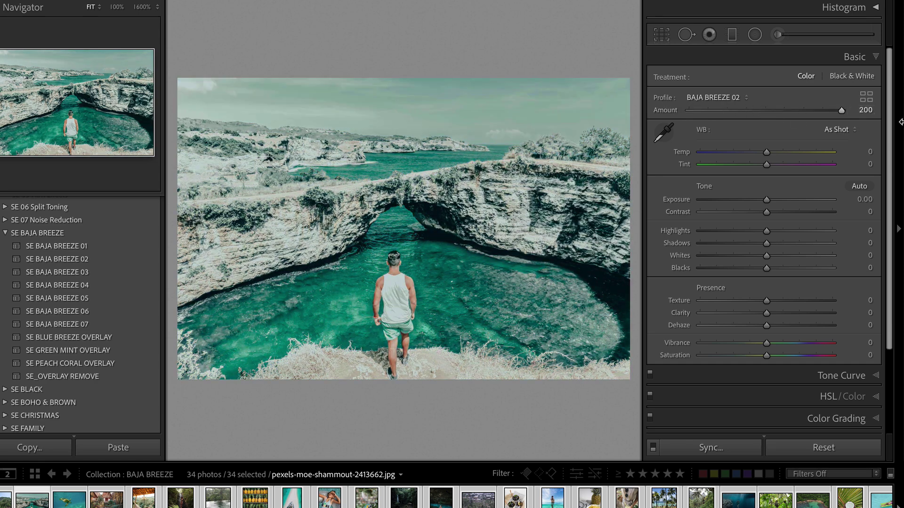
{"action": "left_click", "coordinate": [811, 453]}
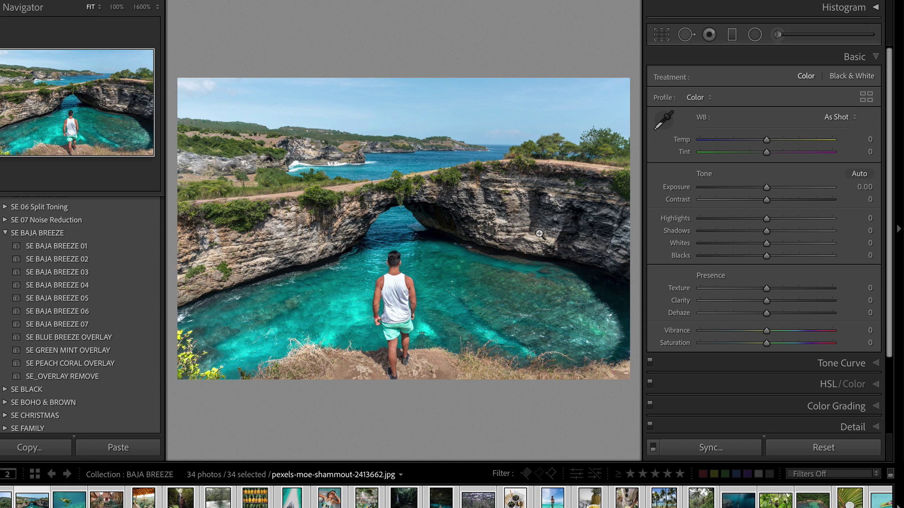
Step: Apply the preset SE BAJA BREEZE 03 and inspect the headland and rock bridge at 100% zoom
{"action": "left_click", "coordinate": [93, 276]}
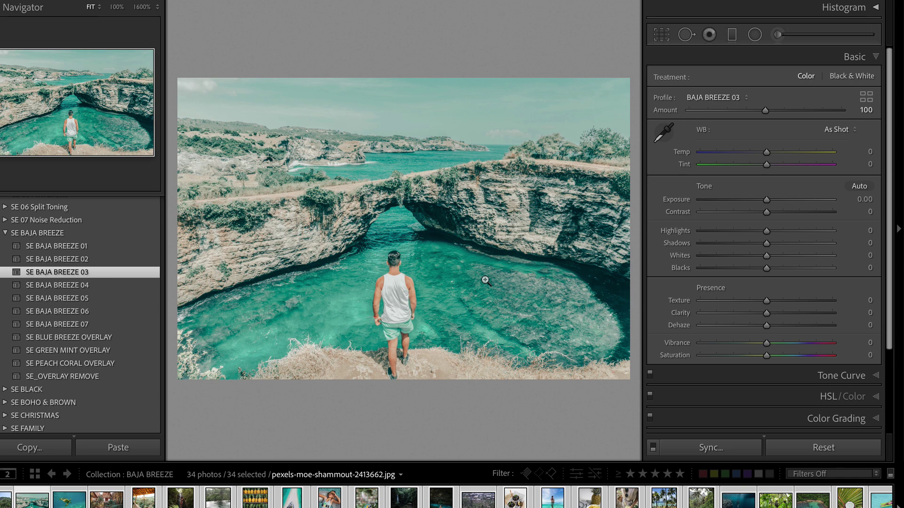
{"action": "left_click", "coordinate": [468, 220]}
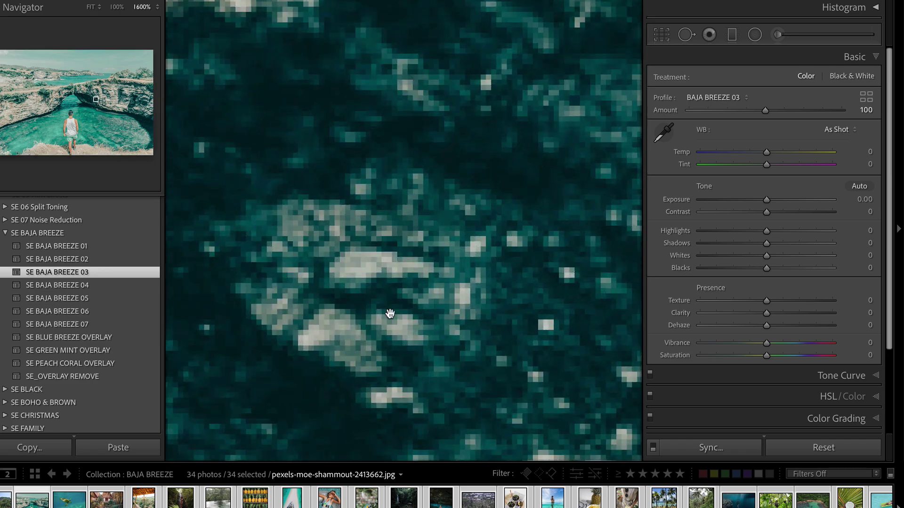
{"action": "left_click", "coordinate": [117, 7]}
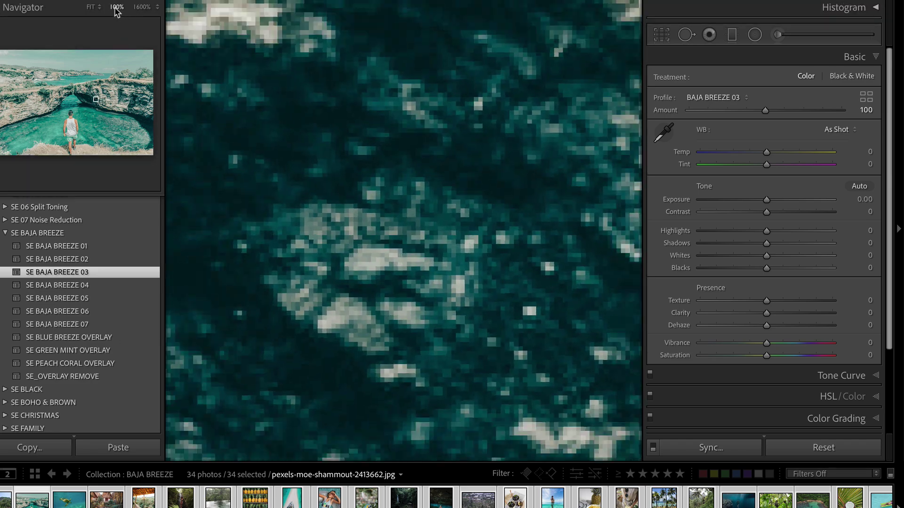
{"action": "left_click_drag", "start_coordinate": [337, 158], "coordinate": [482, 230]}
{"action": "left_click_drag", "start_coordinate": [278, 151], "coordinate": [508, 240]}
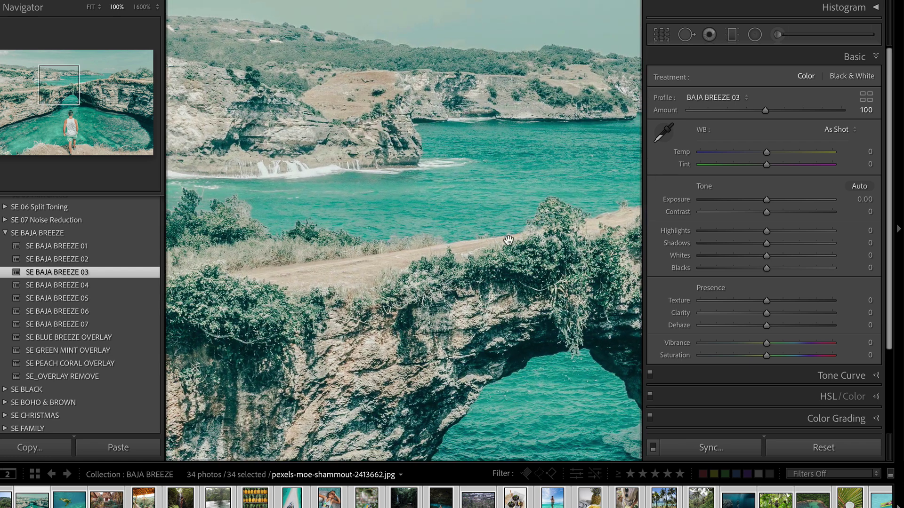
Step: Compare the headland and rock bridge with and without the preset by repeatedly resetting the settings and undoing each reset
{"action": "left_click", "coordinate": [818, 447]}
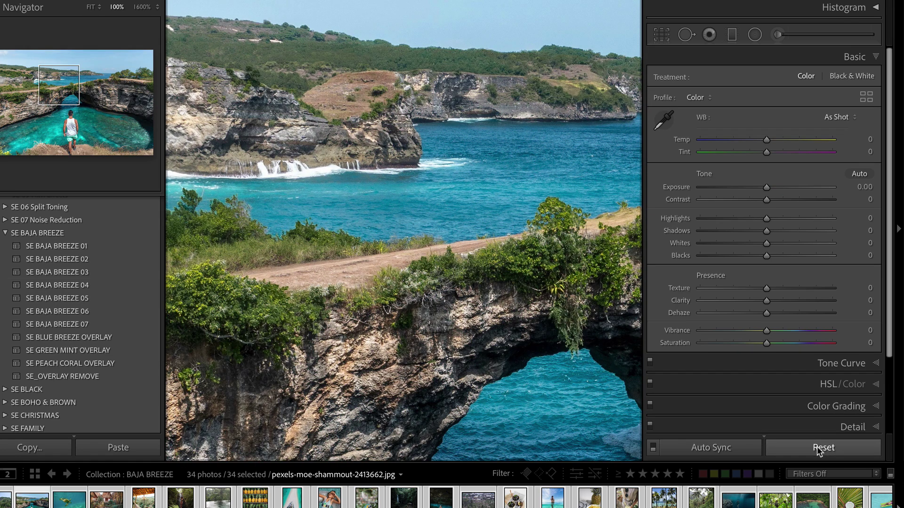
{"action": "key", "text": "ctrl+z"}
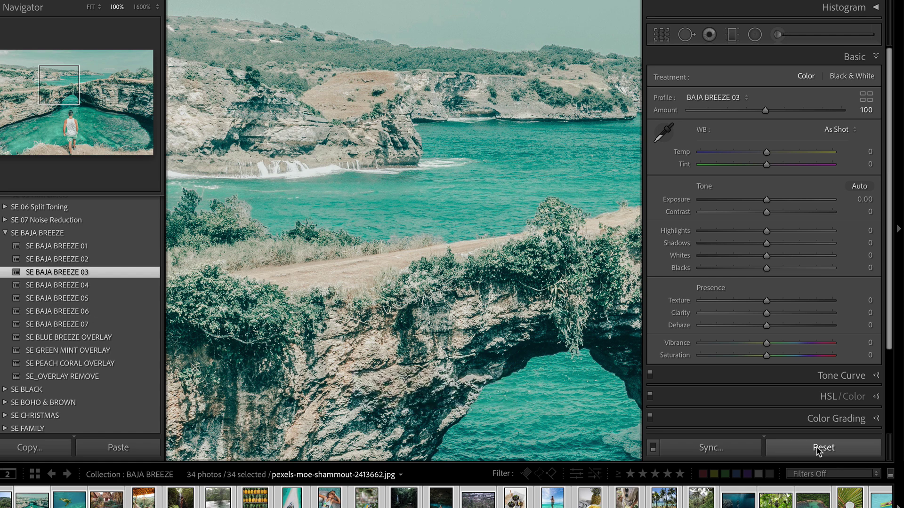
{"action": "left_click", "coordinate": [817, 446]}
{"action": "key", "text": "ctrl+z"}
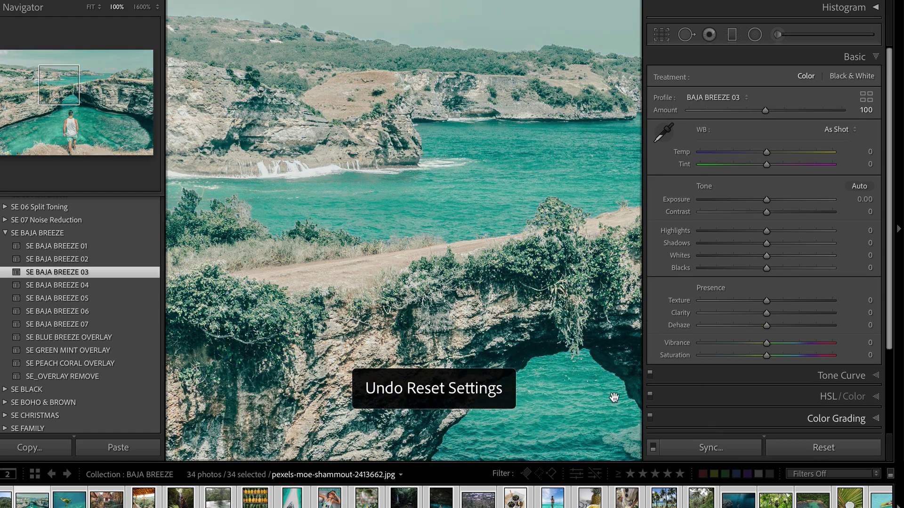
{"action": "left_click", "coordinate": [812, 442]}
{"action": "key", "text": "ctrl+z"}
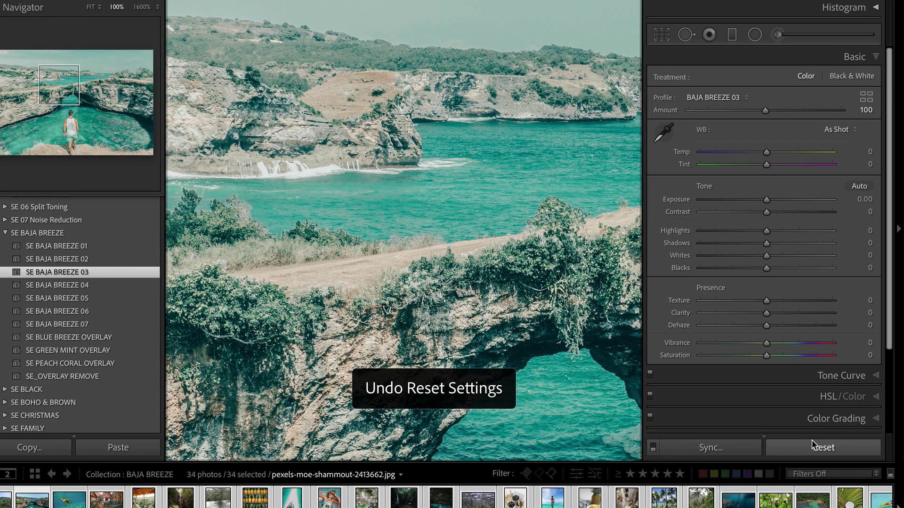
Step: Compare the shadows beneath the far cliff at 1600% zoom by resetting the settings, undoing the reset and returning to the fitted view
{"action": "left_click_drag", "start_coordinate": [570, 273], "coordinate": [379, 266]}
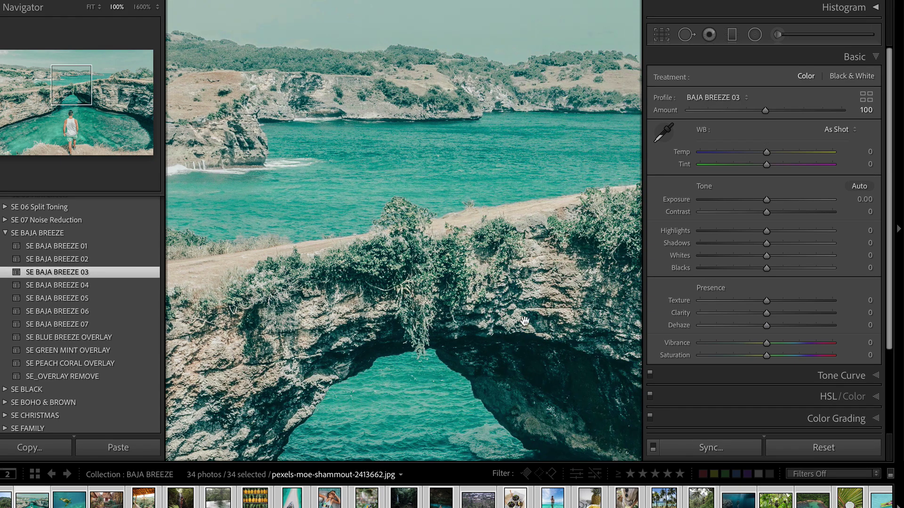
{"action": "left_click_drag", "start_coordinate": [524, 321], "coordinate": [242, 259]}
{"action": "left_click_drag", "start_coordinate": [469, 291], "coordinate": [188, 122]}
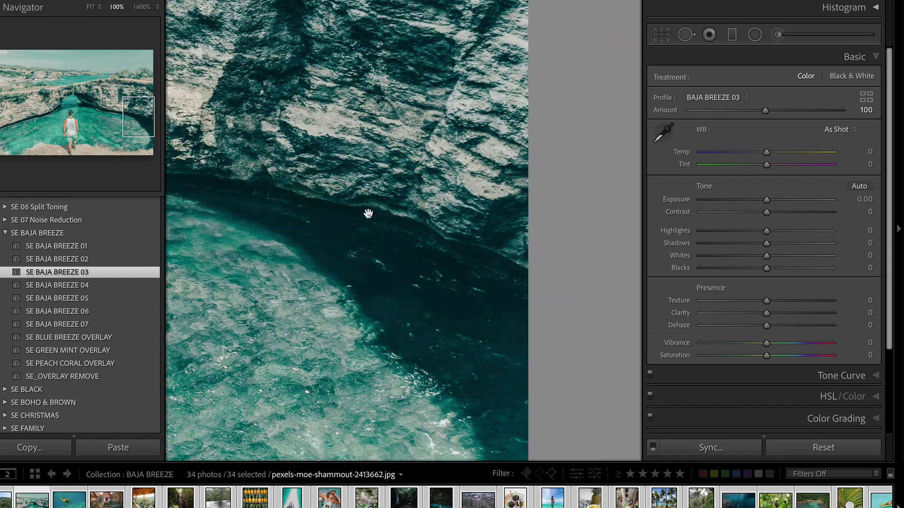
{"action": "left_click_drag", "start_coordinate": [325, 206], "coordinate": [355, 206]}
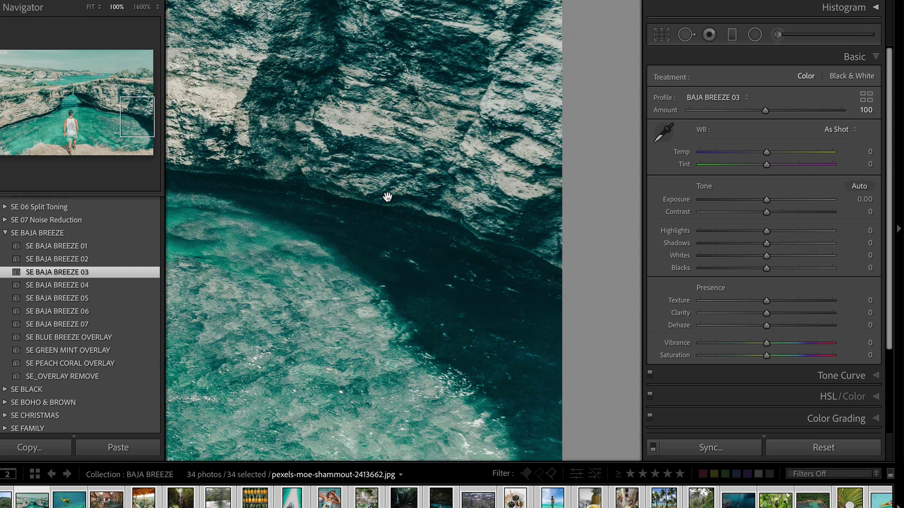
{"action": "left_click", "coordinate": [140, 10]}
{"action": "left_click_drag", "start_coordinate": [293, 75], "coordinate": [574, 229]}
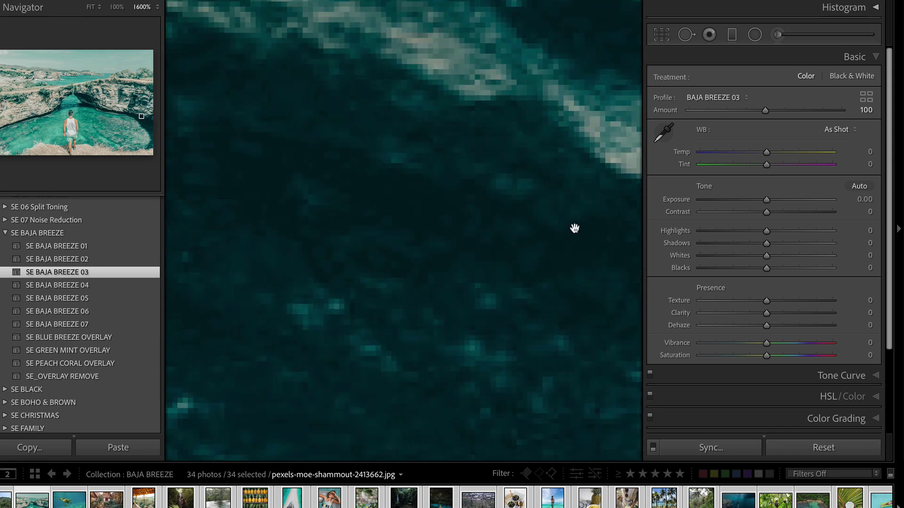
{"action": "left_click", "coordinate": [845, 450]}
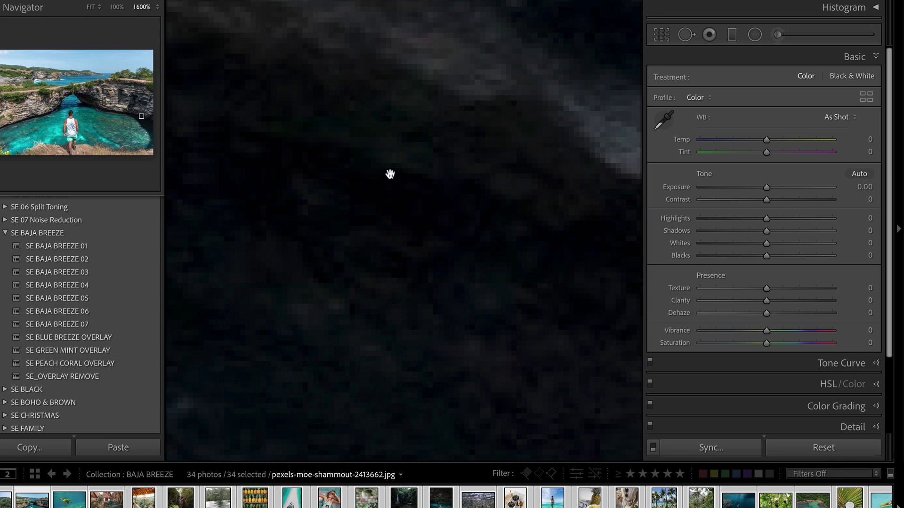
{"action": "key", "text": "ctrl+z"}
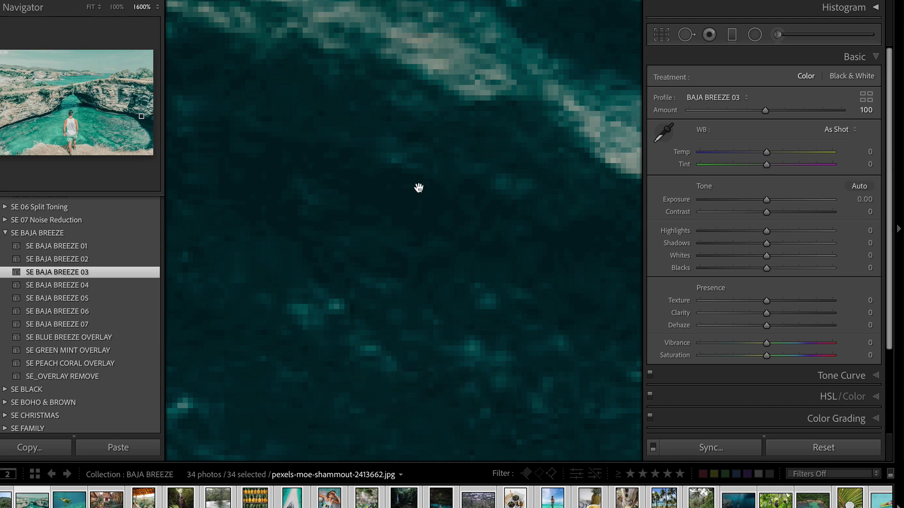
{"action": "left_click", "coordinate": [439, 269]}
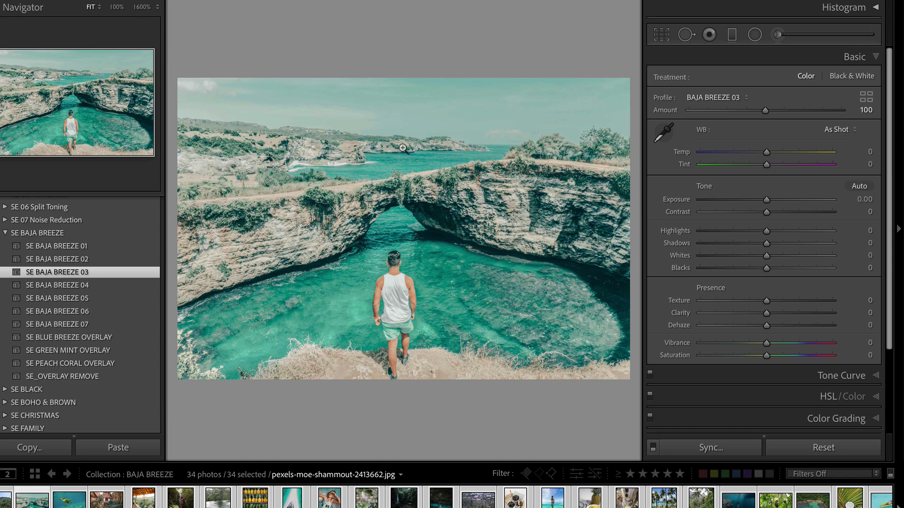
Step: Compare the highlights on the man's white tank top at 1600% zoom by resetting the settings and undoing the reset
{"action": "scroll", "coordinate": [819, 320], "scroll_direction": "down", "scroll_amount": 4}
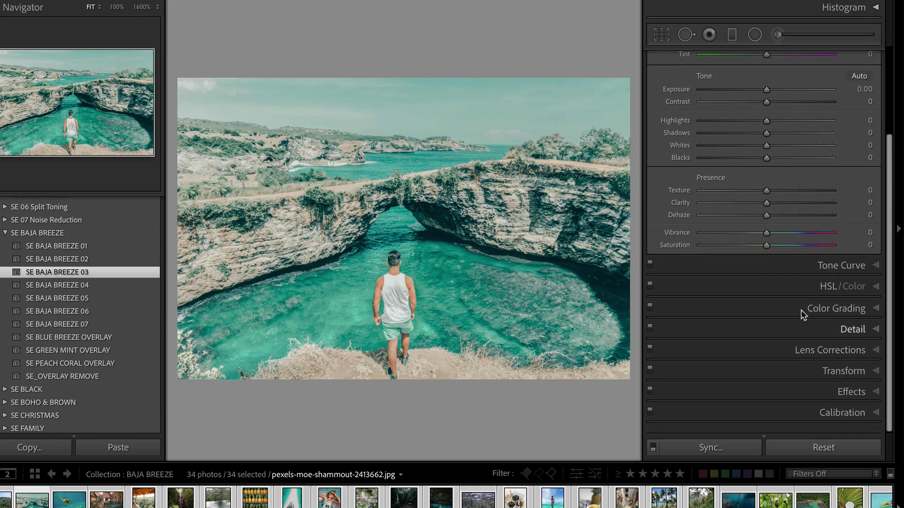
{"action": "left_click", "coordinate": [408, 289]}
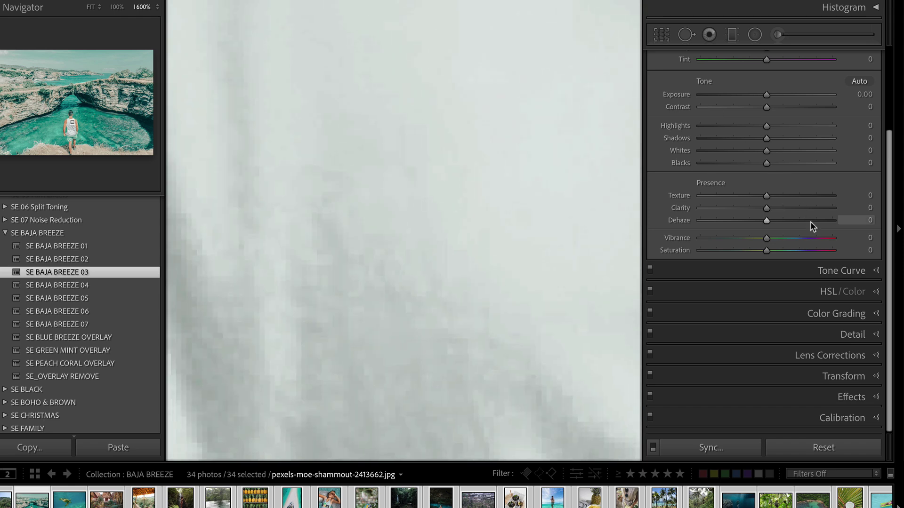
{"action": "left_click_drag", "start_coordinate": [422, 96], "coordinate": [422, 264]}
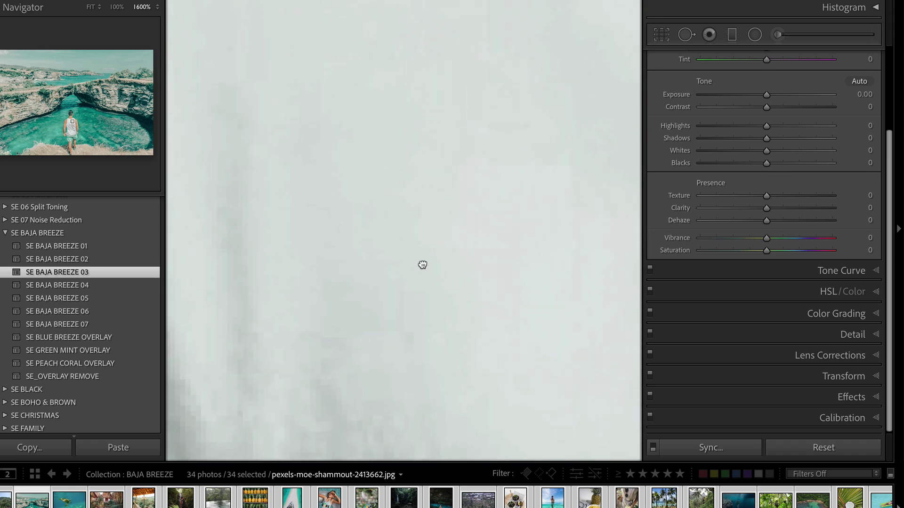
{"action": "left_click", "coordinate": [819, 448]}
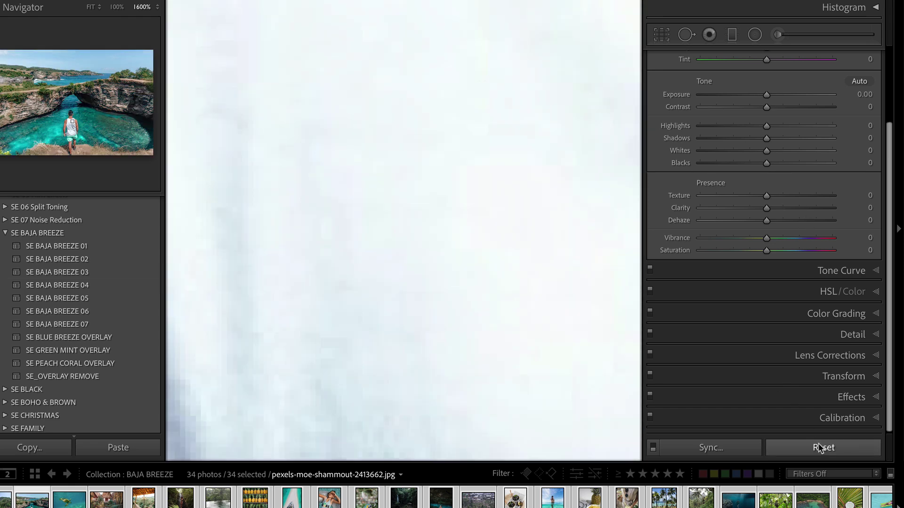
{"action": "key", "text": "ctrl+z"}
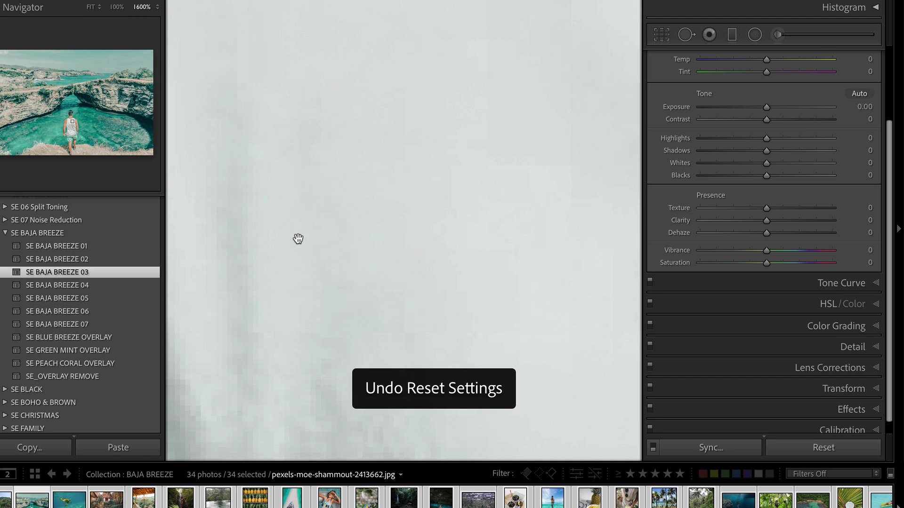
Step: Inspect another part of the white tank top with the preset applied, and reset the photo's settings
{"action": "left_click_drag", "start_coordinate": [298, 239], "coordinate": [244, 317]}
{"action": "left_click_drag", "start_coordinate": [309, 290], "coordinate": [428, 415]}
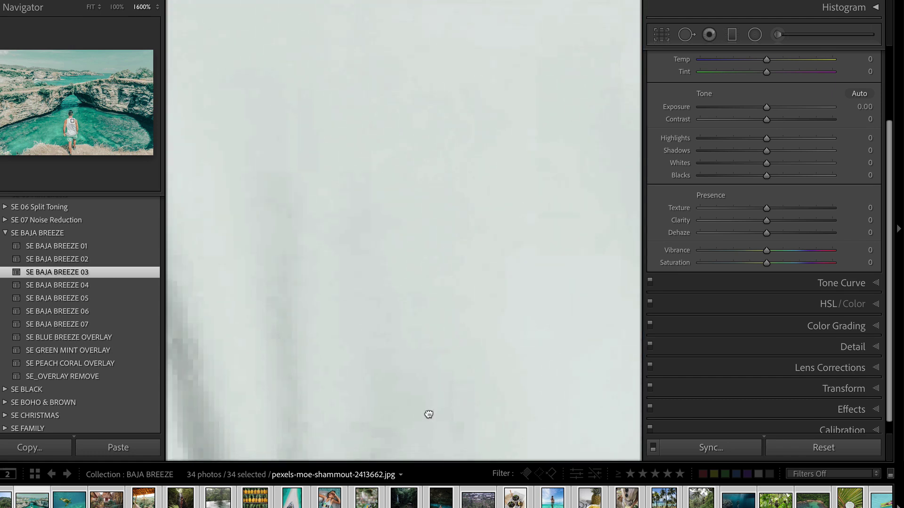
{"action": "left_click", "coordinate": [843, 450]}
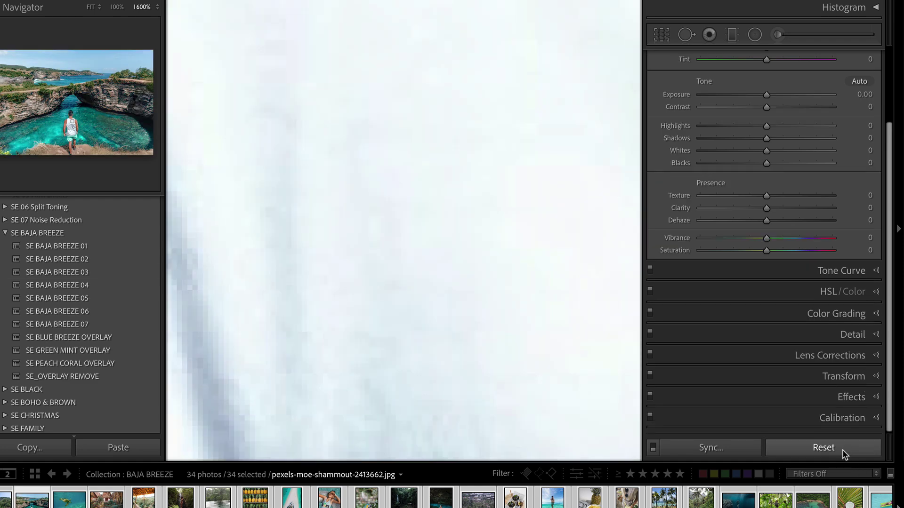
Step: Undo the last reset, return to the fitted view and reset the photo's settings again
{"action": "key", "text": "ctrl+z"}
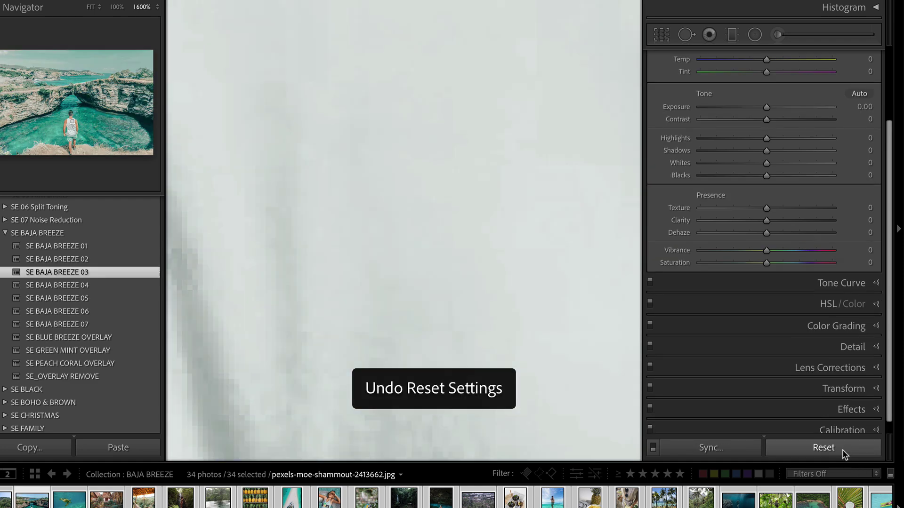
{"action": "left_click", "coordinate": [419, 203]}
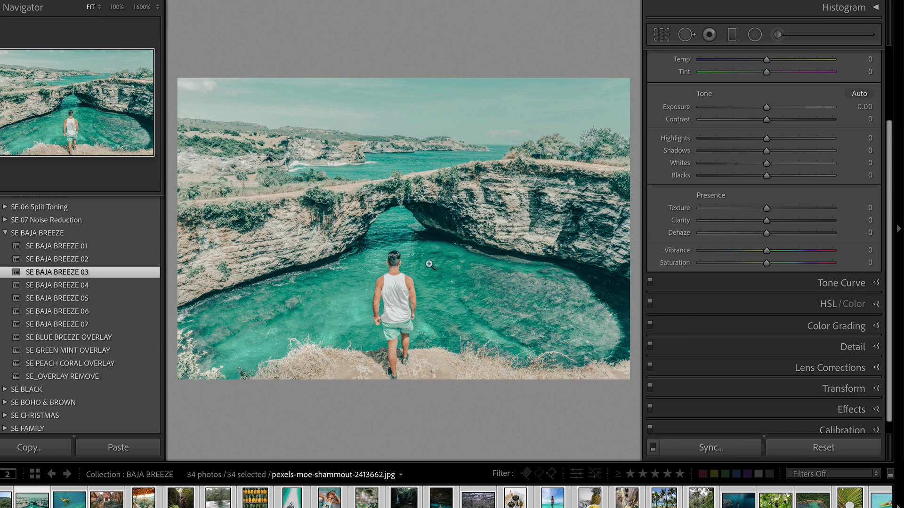
{"action": "left_click", "coordinate": [823, 450]}
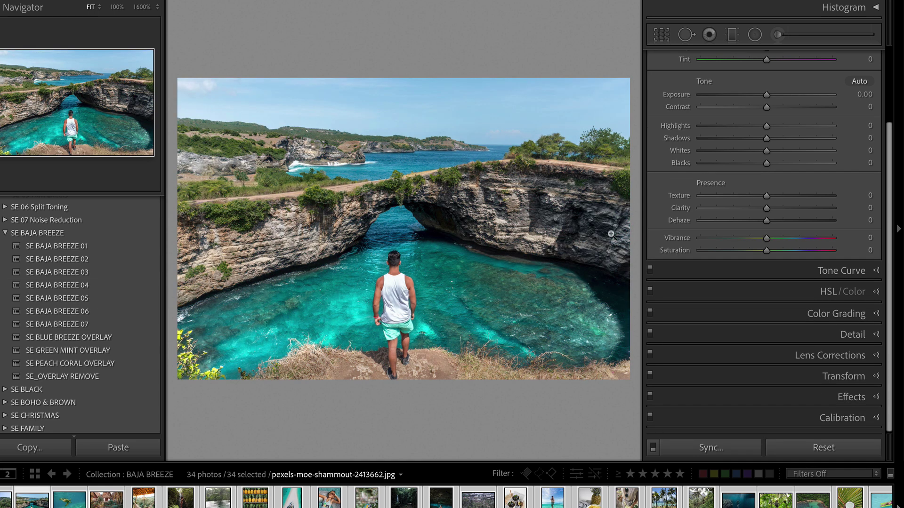
Step: Lower the photo's Contrast to -30 and its Highlights to -40
{"action": "scroll", "coordinate": [791, 207], "scroll_direction": "up", "scroll_amount": 4}
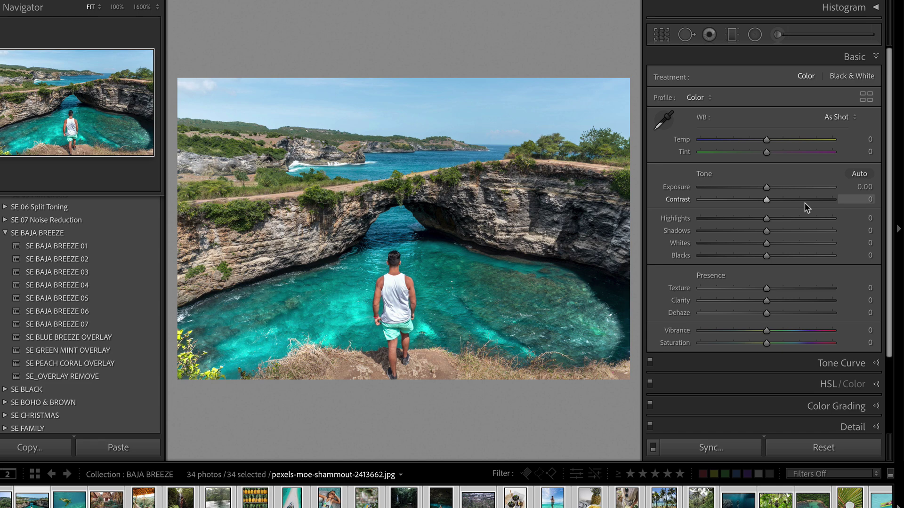
{"action": "left_click", "coordinate": [792, 199]}
{"action": "mouse_move", "coordinate": [789, 201]}
{"action": "left_mouse_down"}
{"action": "mouse_move", "coordinate": [759, 205]}
{"action": "mouse_move", "coordinate": [716, 236]}
{"action": "mouse_move", "coordinate": [812, 236]}
{"action": "mouse_move", "coordinate": [743, 217]}
{"action": "mouse_move", "coordinate": [795, 219]}
{"action": "left_mouse_up"}
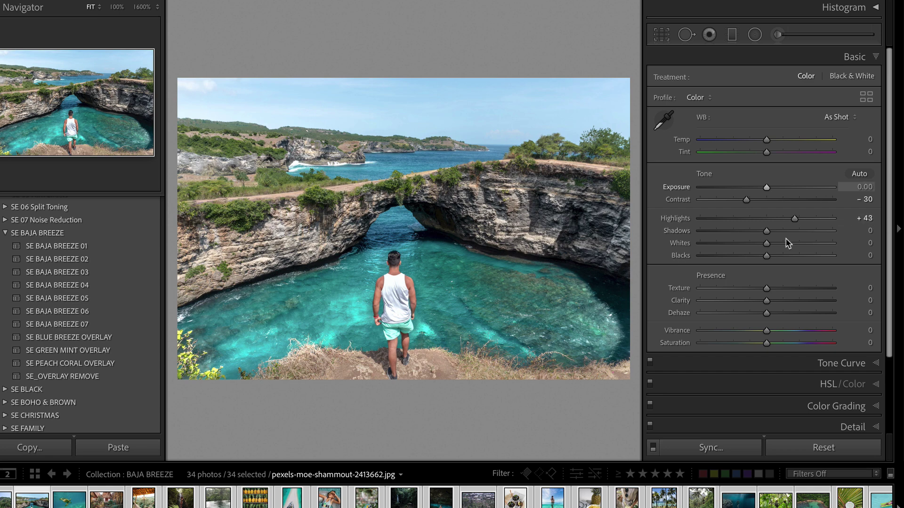
{"action": "left_click", "coordinate": [739, 218]}
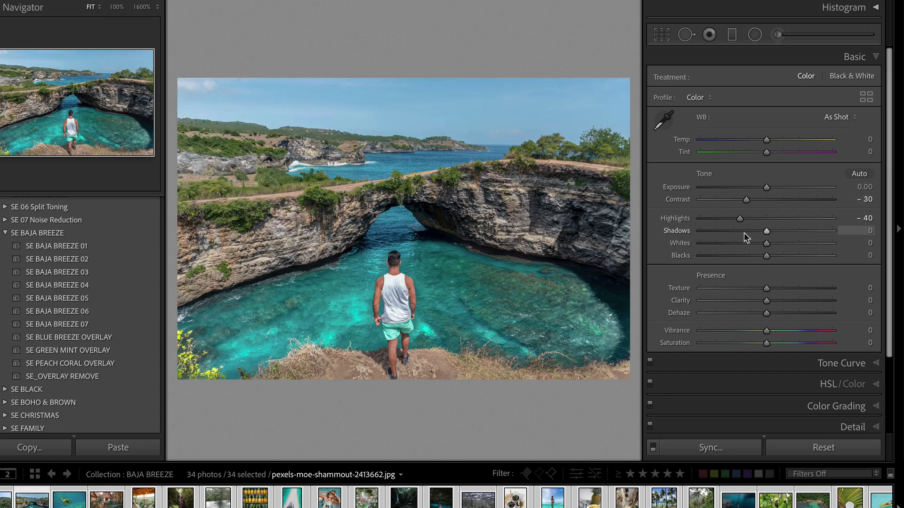
Step: Set Shadows to -32, Whites to -33, Blacks to +100 and Exposure to +0.30
{"action": "left_click", "coordinate": [745, 231]}
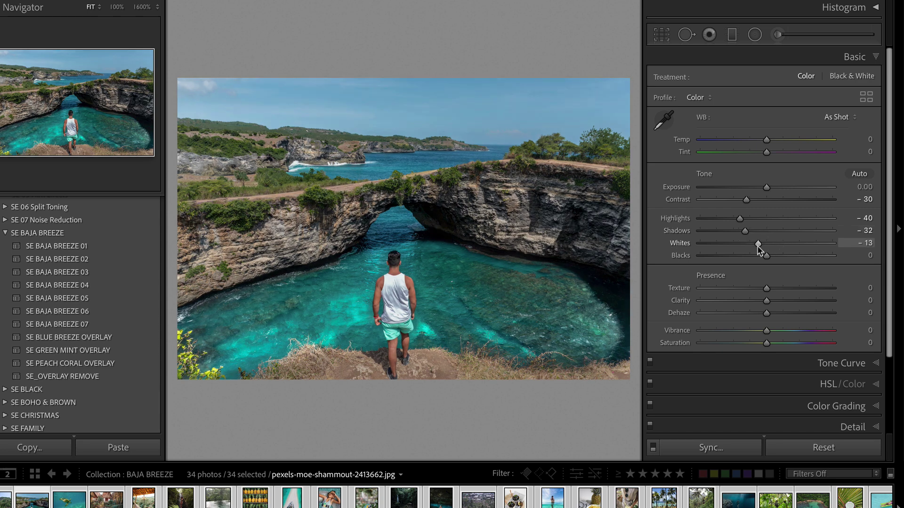
{"action": "left_click", "coordinate": [743, 243]}
{"action": "left_click", "coordinate": [782, 255]}
{"action": "left_click", "coordinate": [833, 255]}
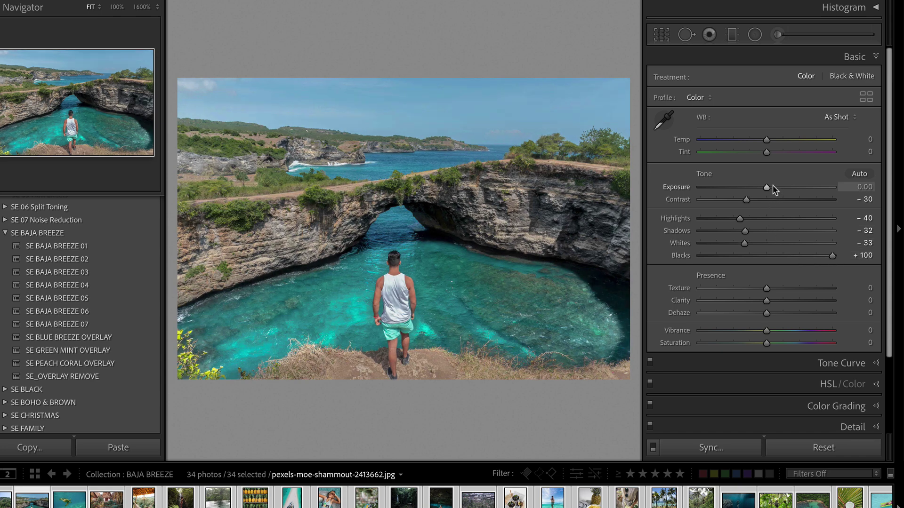
{"action": "left_click_drag", "start_coordinate": [767, 187], "coordinate": [774, 187]}
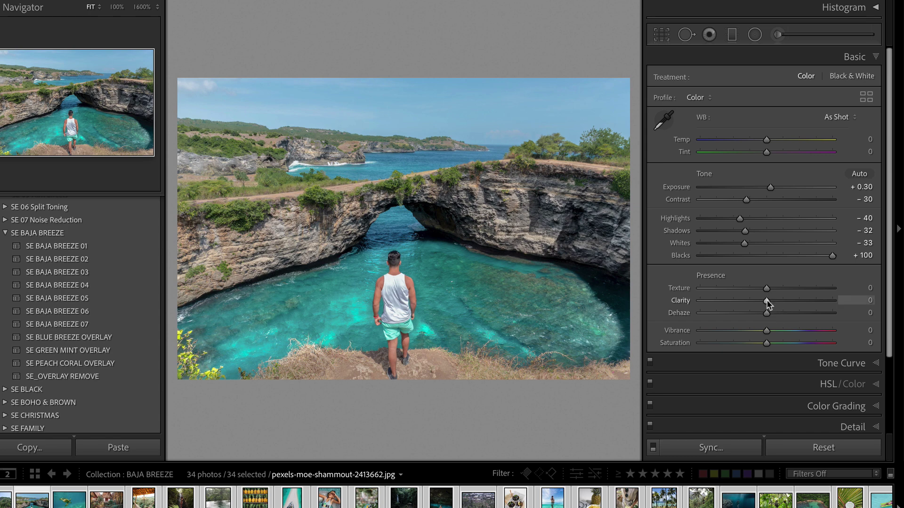
Step: Try Clarity at -1, examine the foliage on the rock bridge at 1600% zoom and set Clarity to +1
{"action": "mouse_move", "coordinate": [767, 302]}
{"action": "left_mouse_down"}
{"action": "mouse_move", "coordinate": [838, 302]}
{"action": "mouse_move", "coordinate": [735, 306]}
{"action": "mouse_move", "coordinate": [863, 316]}
{"action": "mouse_move", "coordinate": [765, 305]}
{"action": "left_mouse_up"}
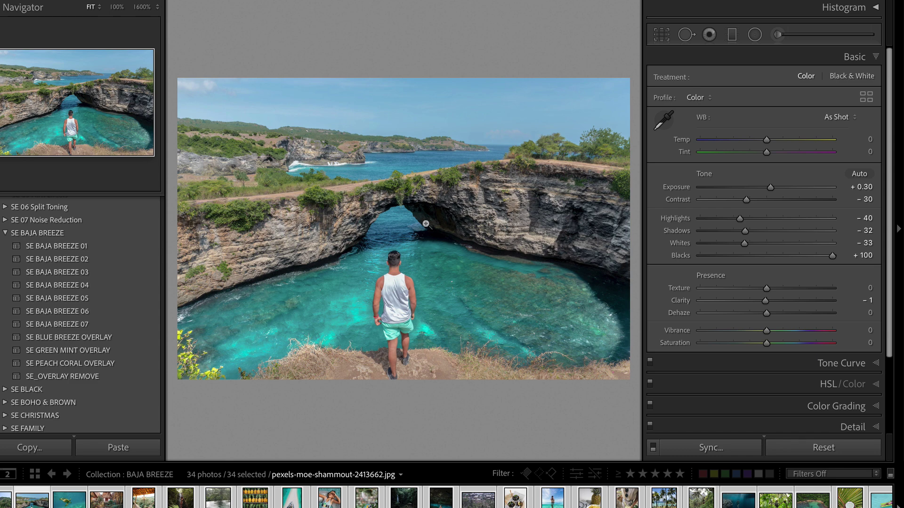
{"action": "left_click", "coordinate": [141, 7]}
{"action": "left_click_drag", "start_coordinate": [87, 83], "coordinate": [91, 88]}
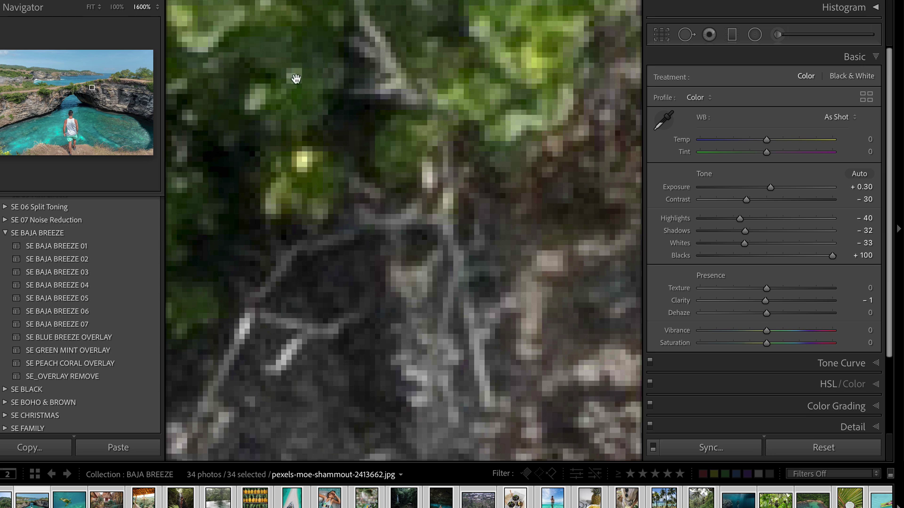
{"action": "left_click_drag", "start_coordinate": [343, 40], "coordinate": [347, 202]}
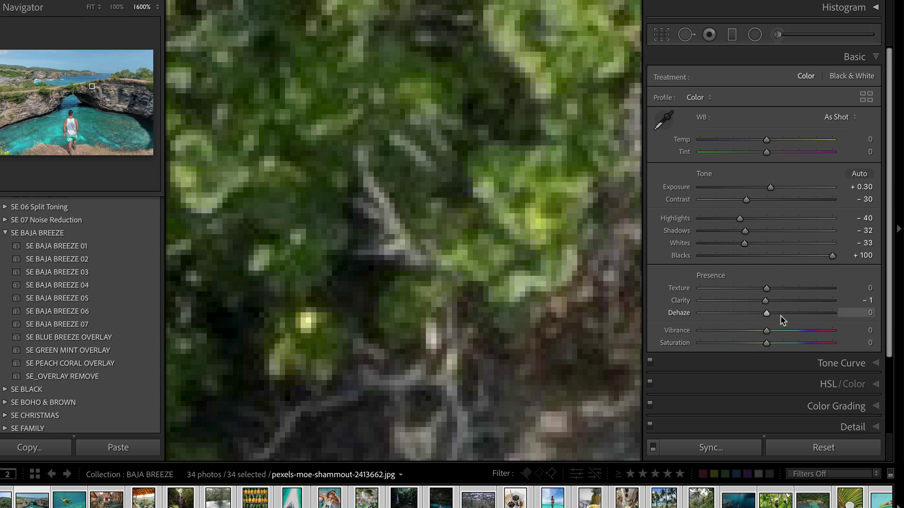
{"action": "mouse_move", "coordinate": [767, 304]}
{"action": "left_mouse_down"}
{"action": "mouse_move", "coordinate": [840, 299]}
{"action": "mouse_move", "coordinate": [716, 303]}
{"action": "mouse_move", "coordinate": [741, 315]}
{"action": "mouse_move", "coordinate": [773, 314]}
{"action": "mouse_move", "coordinate": [767, 307]}
{"action": "left_mouse_up"}
Step: Set the Sharpening Amount to 150 and the Radius to 3.0
{"action": "scroll", "coordinate": [768, 307], "scroll_direction": "down", "scroll_amount": 3}
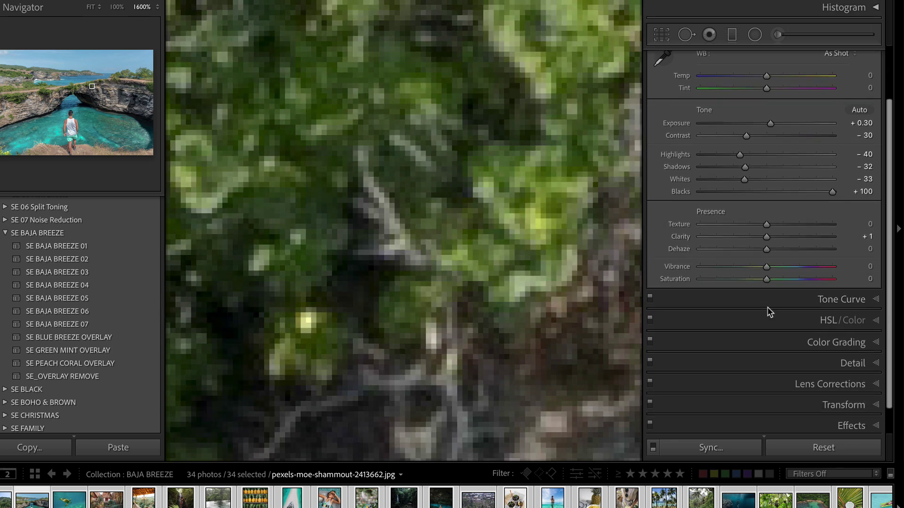
{"action": "left_click", "coordinate": [801, 363]}
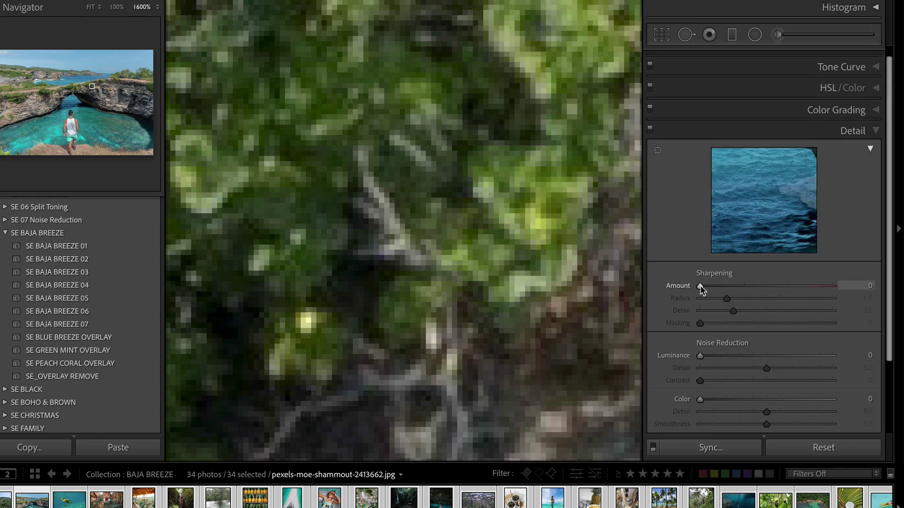
{"action": "left_click_drag", "start_coordinate": [700, 286], "coordinate": [814, 289]}
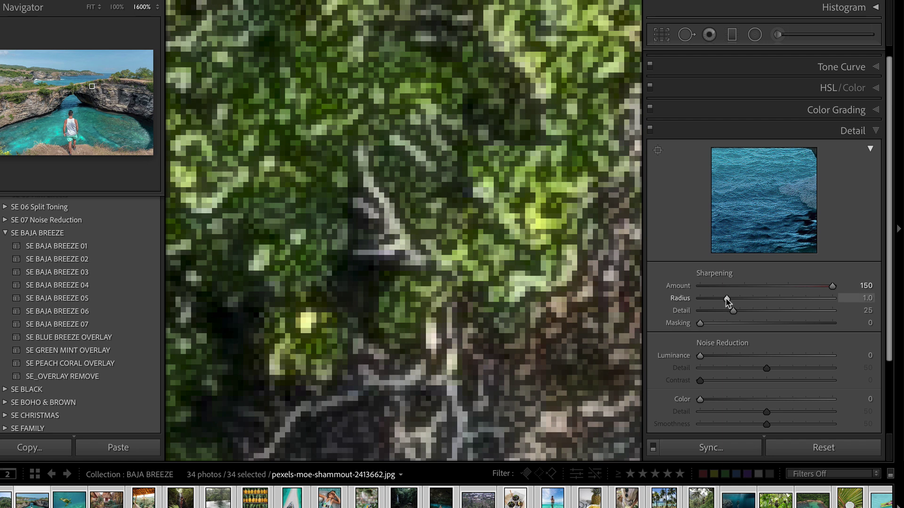
{"action": "left_click_drag", "start_coordinate": [725, 298], "coordinate": [841, 298]}
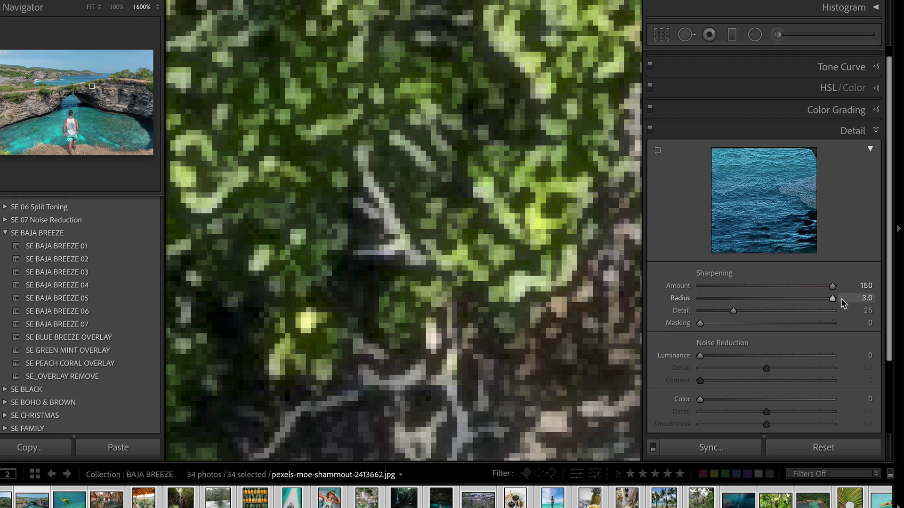
Step: Compare the foliage with and without the sharpening at 1600% zoom, and return to the fitted view
{"action": "left_click", "coordinate": [651, 131]}
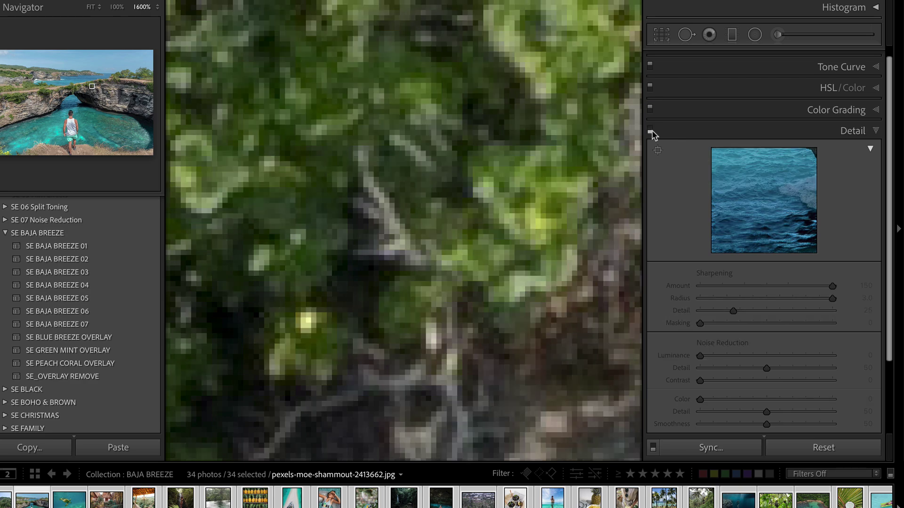
{"action": "left_click", "coordinate": [650, 131]}
{"action": "left_click", "coordinate": [650, 131]}
{"action": "left_click", "coordinate": [651, 131]}
{"action": "left_click", "coordinate": [651, 131]}
{"action": "left_click", "coordinate": [650, 131]}
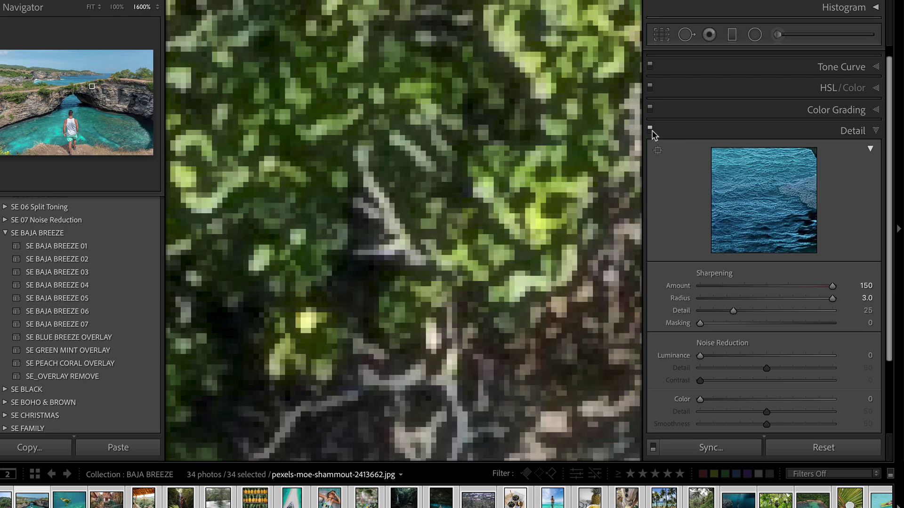
{"action": "left_click", "coordinate": [459, 211]}
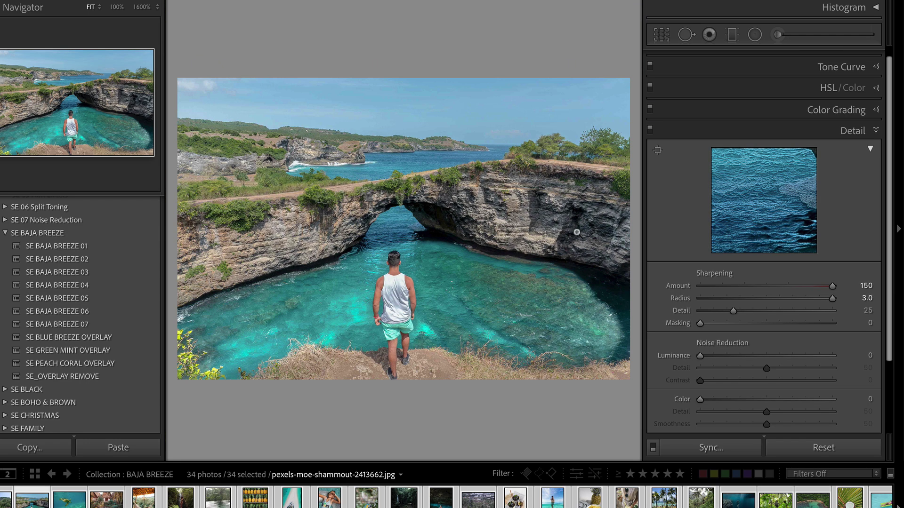
Step: Switch off the Detail adjustments and raise Clarity to +69
{"action": "left_click", "coordinate": [650, 131]}
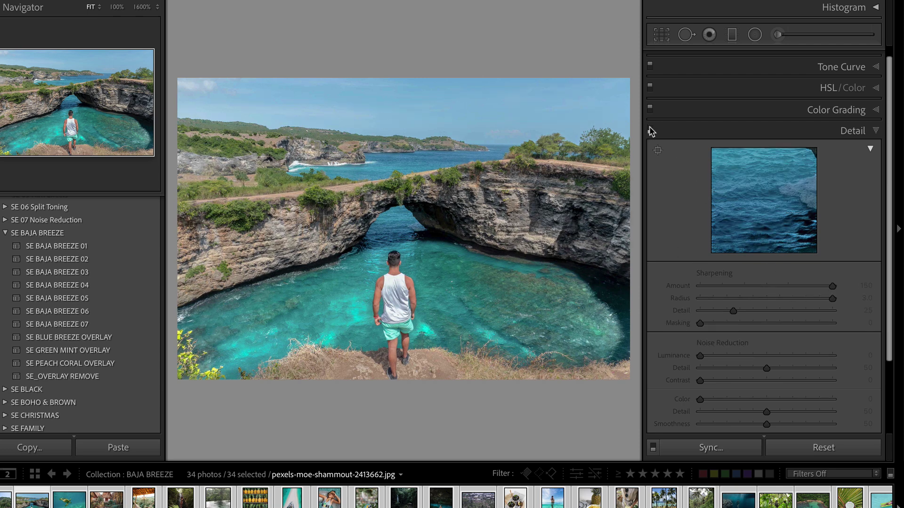
{"action": "scroll", "coordinate": [772, 91], "scroll_direction": "up", "scroll_amount": 3}
{"action": "left_click", "coordinate": [792, 60]}
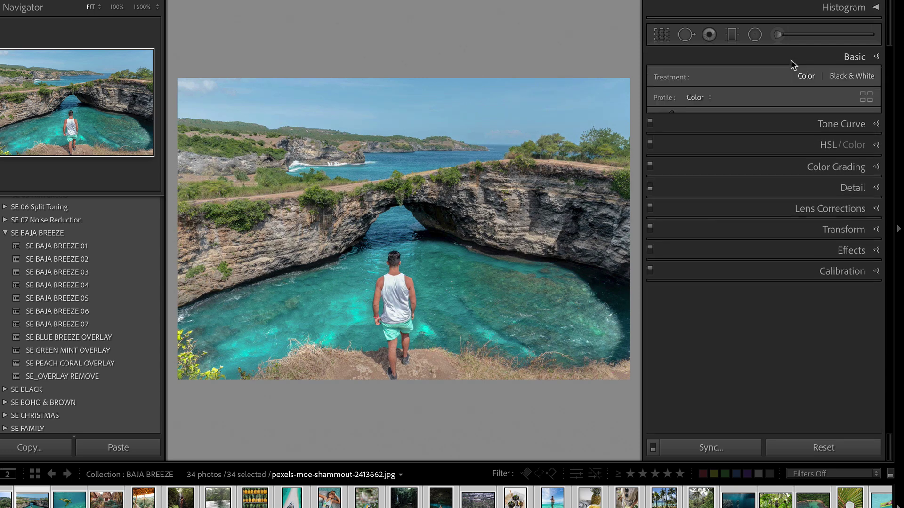
{"action": "left_click_drag", "start_coordinate": [767, 301], "coordinate": [813, 302]}
Step: Reduce the HSL saturation of Yellow to -64, Green to -67 and Red to -28
{"action": "scroll", "coordinate": [832, 304], "scroll_direction": "down", "scroll_amount": 10}
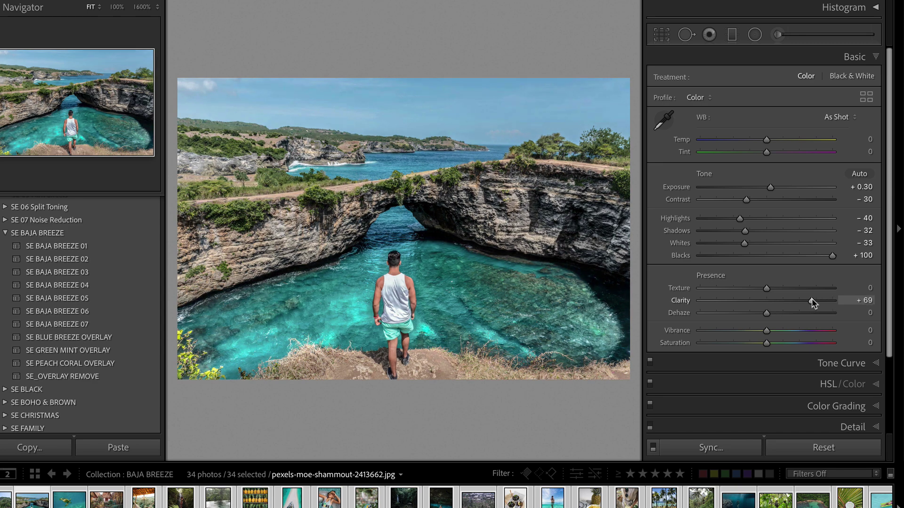
{"action": "scroll", "coordinate": [701, 289], "scroll_direction": "down", "scroll_amount": 5}
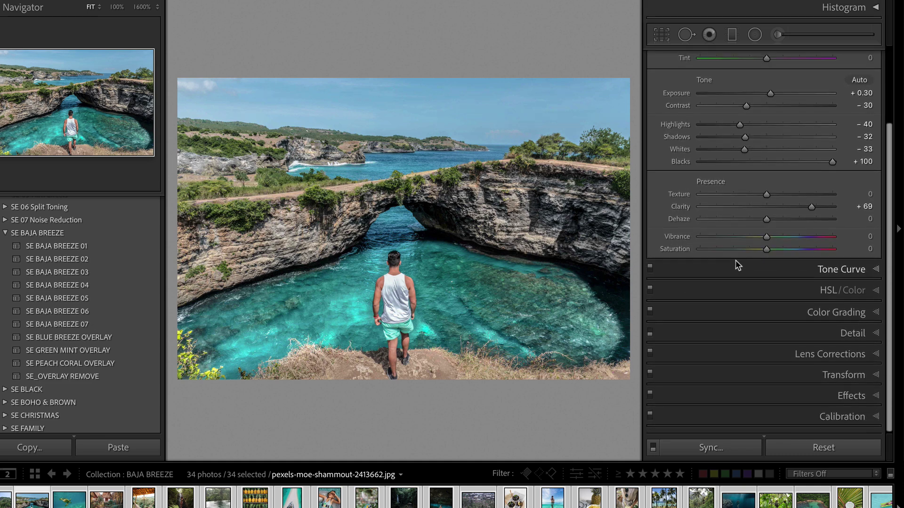
{"action": "left_click", "coordinate": [785, 295]}
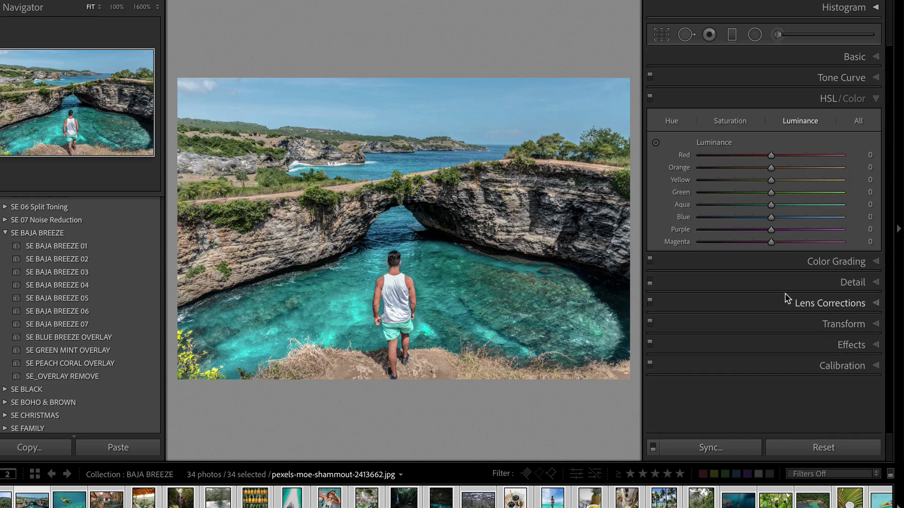
{"action": "left_click", "coordinate": [725, 122]}
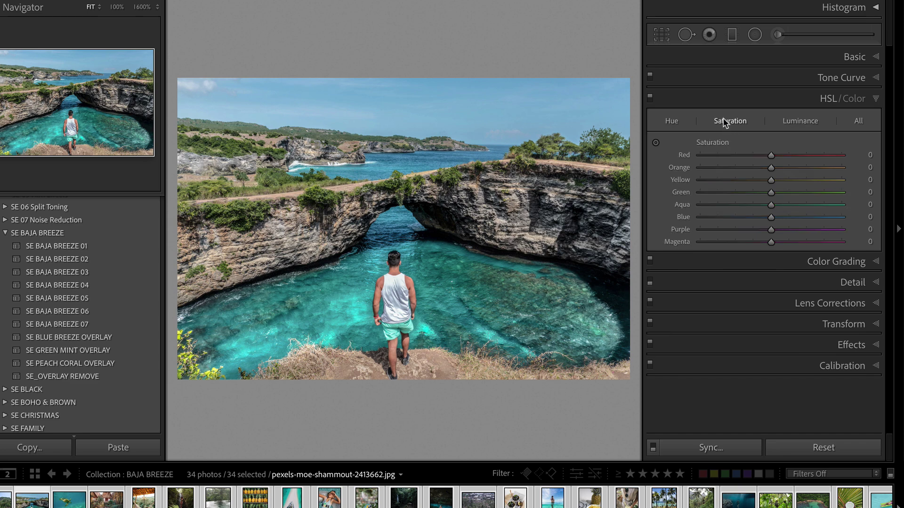
{"action": "left_click", "coordinate": [725, 180]}
{"action": "left_click", "coordinate": [723, 191]}
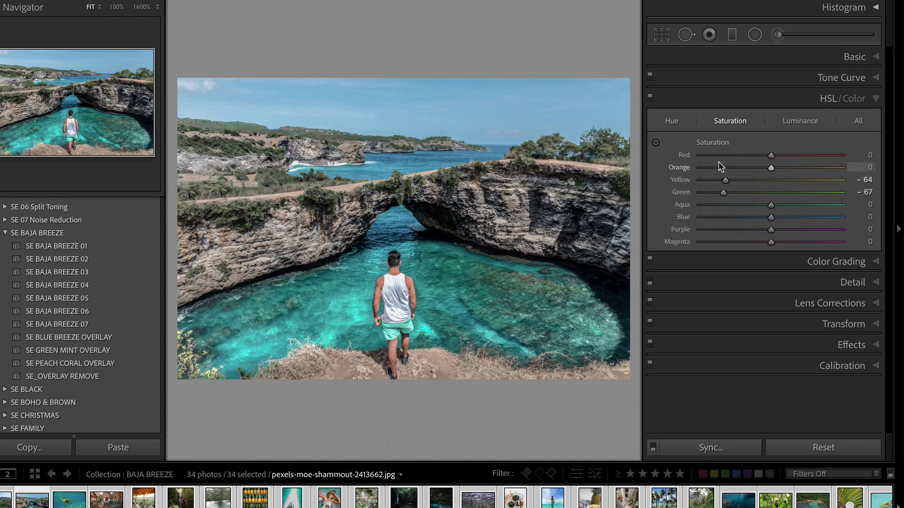
{"action": "left_click_drag", "start_coordinate": [738, 155], "coordinate": [751, 154]}
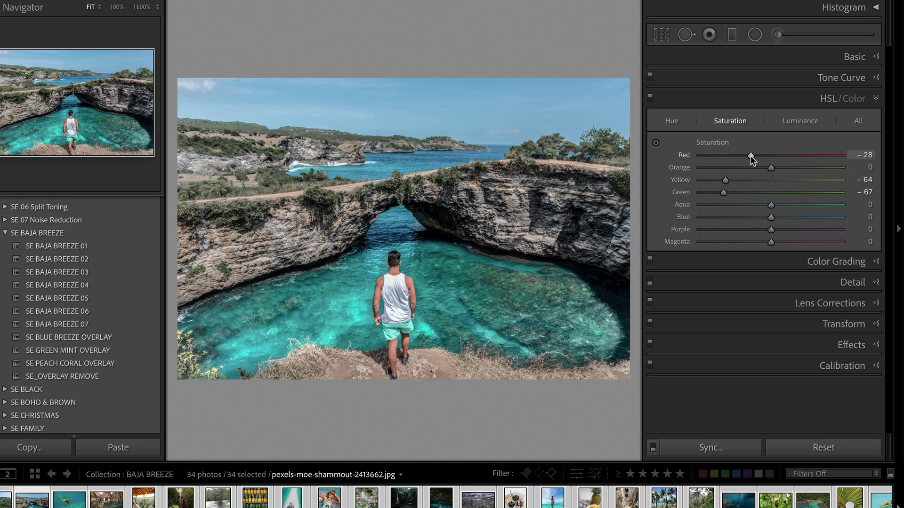
Step: Set the saturation of Blue to -38, Purple to -60, Magenta to -69, Green to -87 and Yellow to -93
{"action": "left_click", "coordinate": [725, 217]}
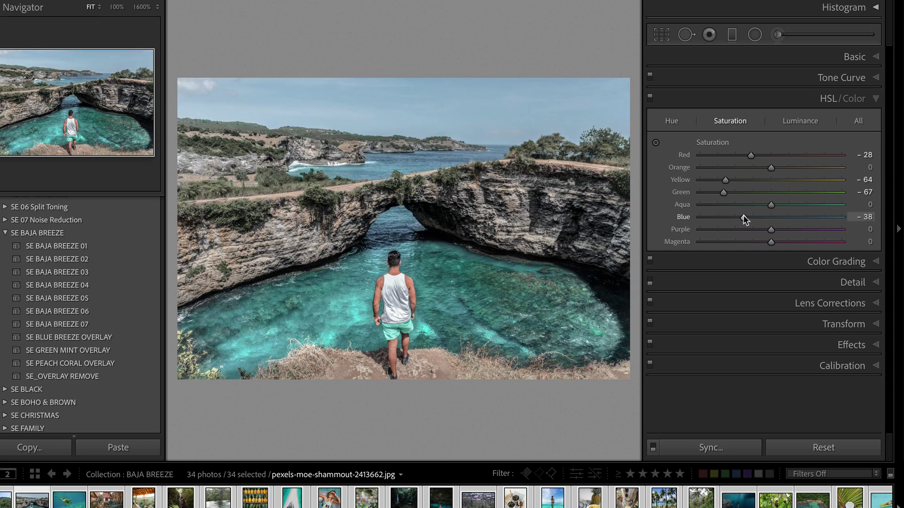
{"action": "left_click", "coordinate": [728, 229]}
{"action": "left_click", "coordinate": [722, 242]}
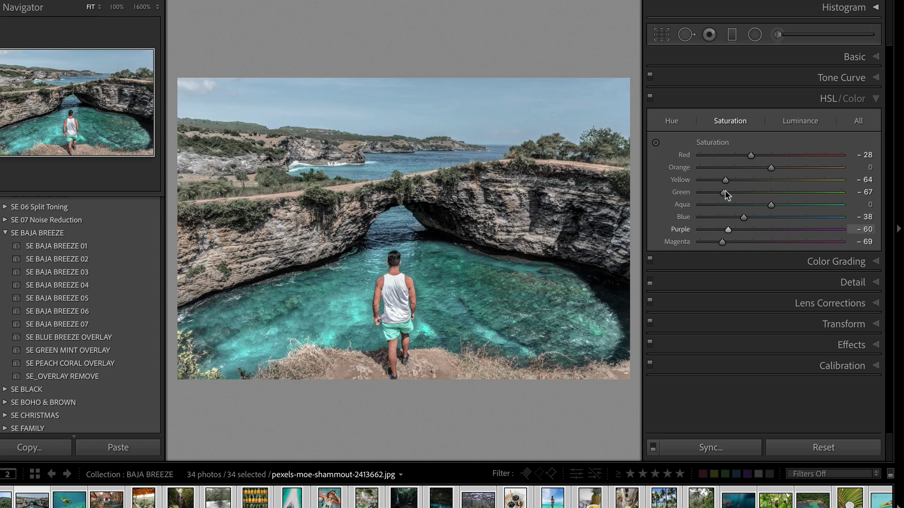
{"action": "left_click_drag", "start_coordinate": [725, 192], "coordinate": [708, 193]}
{"action": "left_click", "coordinate": [705, 180]}
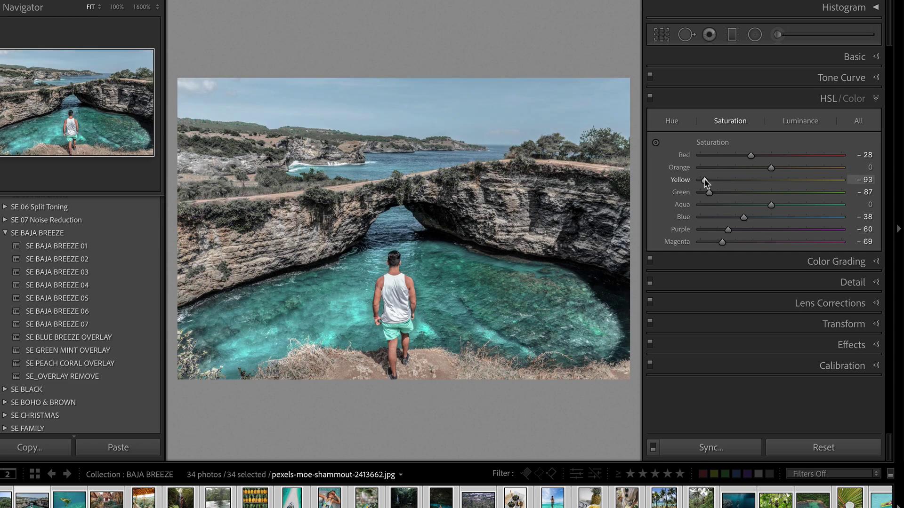
Step: Compare the manual edit with the SE BAJA BREEZE 03 preset and the reset photo, undoing each change
{"action": "left_click", "coordinate": [85, 275]}
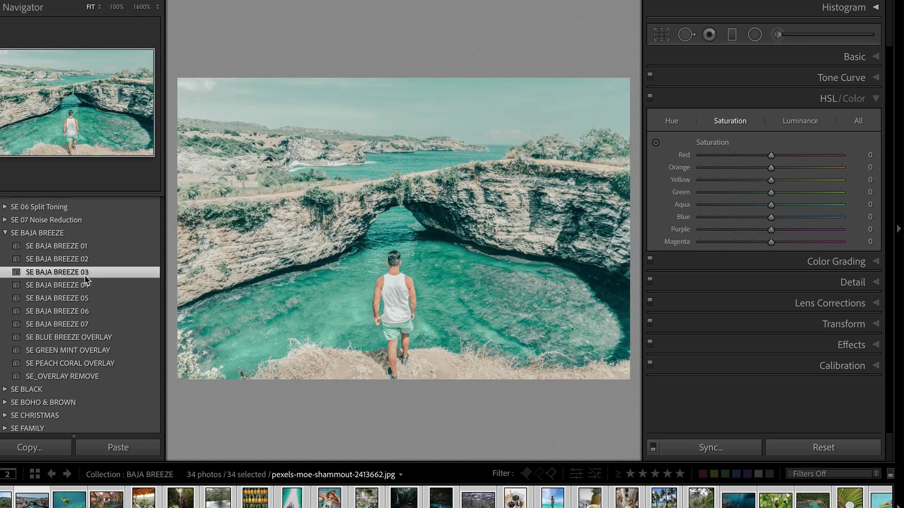
{"action": "key", "text": "ctrl+z"}
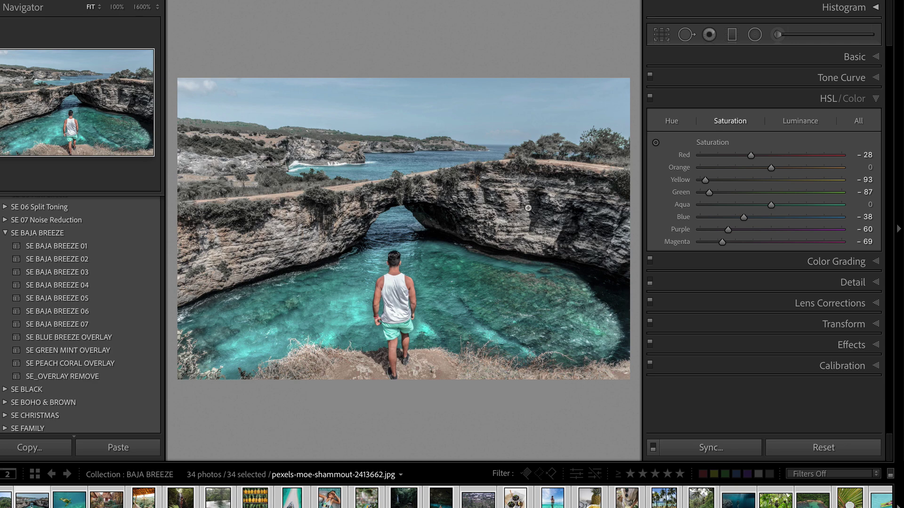
{"action": "left_click", "coordinate": [828, 447]}
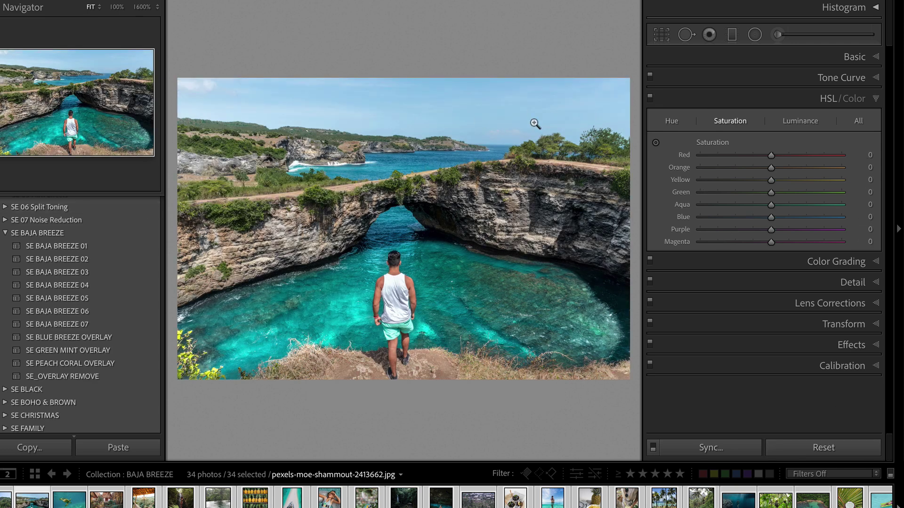
{"action": "key", "text": "ctrl+z"}
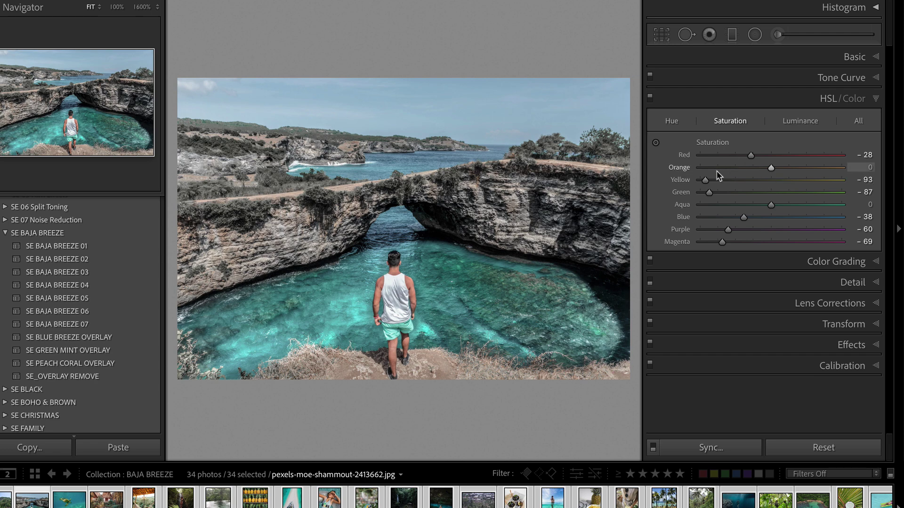
Step: Raise the Orange saturation to +31 and the Aqua saturation to +11
{"action": "left_click_drag", "start_coordinate": [769, 168], "coordinate": [792, 166]}
{"action": "left_click_drag", "start_coordinate": [797, 204], "coordinate": [778, 205]}
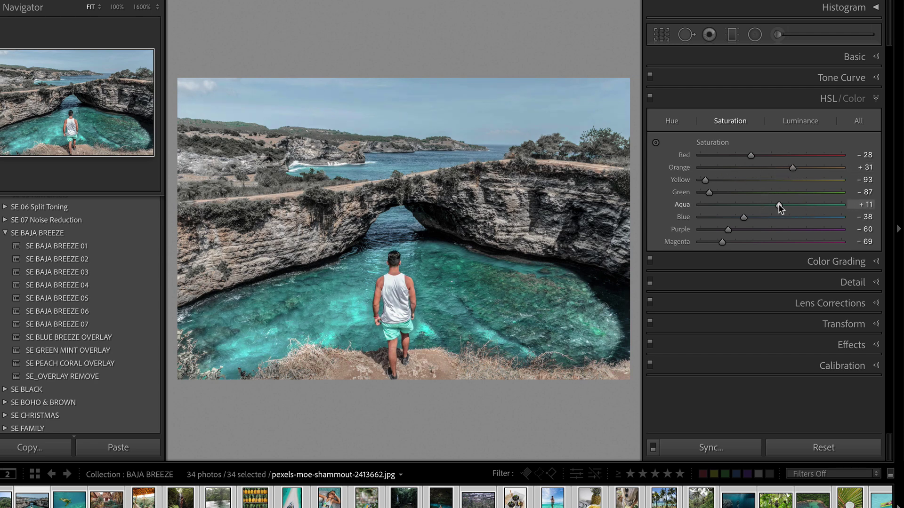
Step: Compare the photo with and without the HSL saturation adjustments by switching them off and on
{"action": "left_click", "coordinate": [650, 99]}
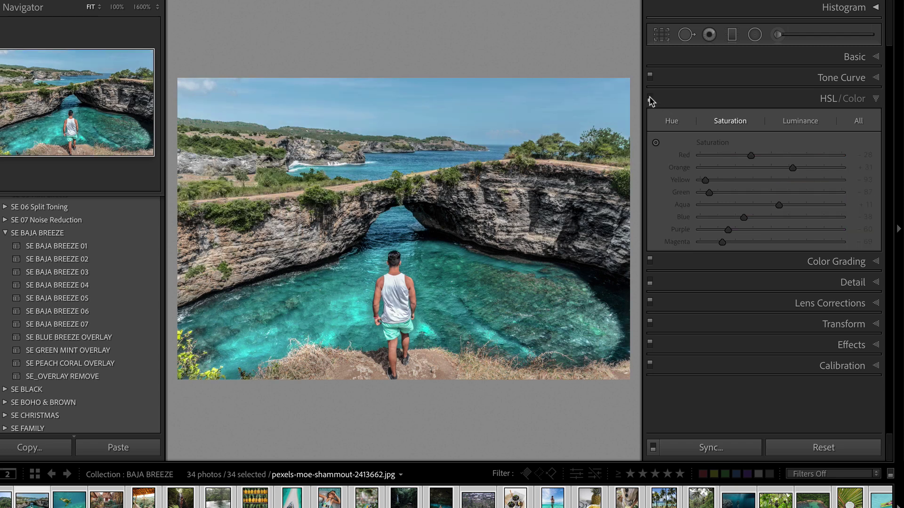
{"action": "left_click", "coordinate": [650, 99]}
{"action": "left_click", "coordinate": [650, 100]}
{"action": "left_click", "coordinate": [650, 100]}
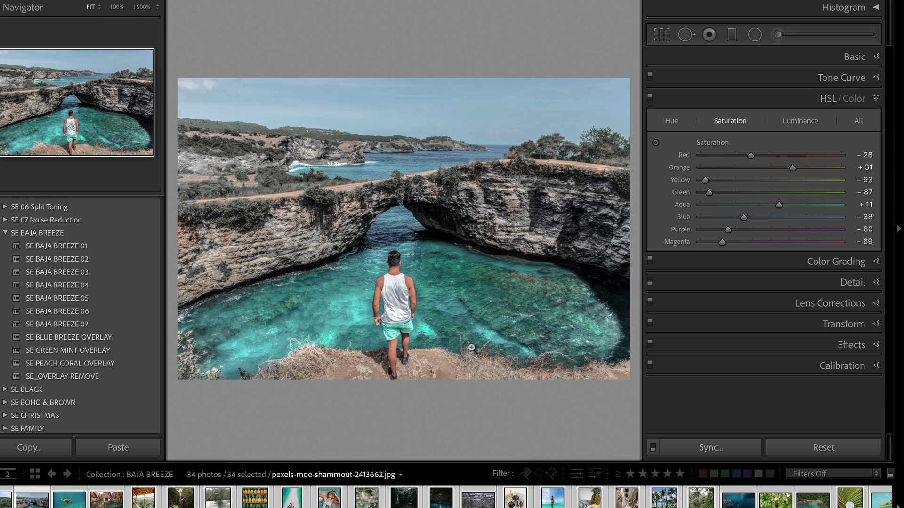
{"action": "left_click", "coordinate": [651, 99]}
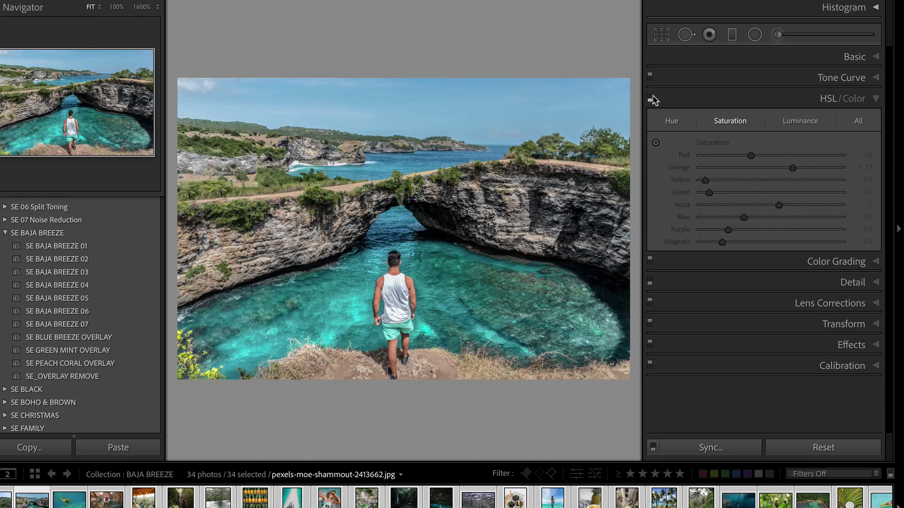
{"action": "left_click", "coordinate": [650, 99]}
{"action": "left_click", "coordinate": [651, 98]}
{"action": "left_click", "coordinate": [651, 98]}
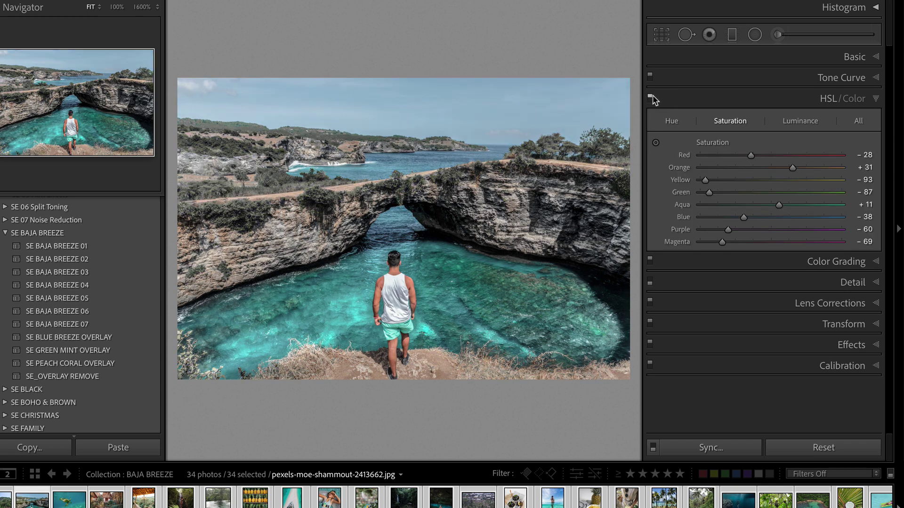
Step: Set the HSL luminance of Yellow to -41, Green to -48, Aqua to -8, Blue to -16, Purple to -57 and Magenta to -57
{"action": "left_click", "coordinate": [799, 121]}
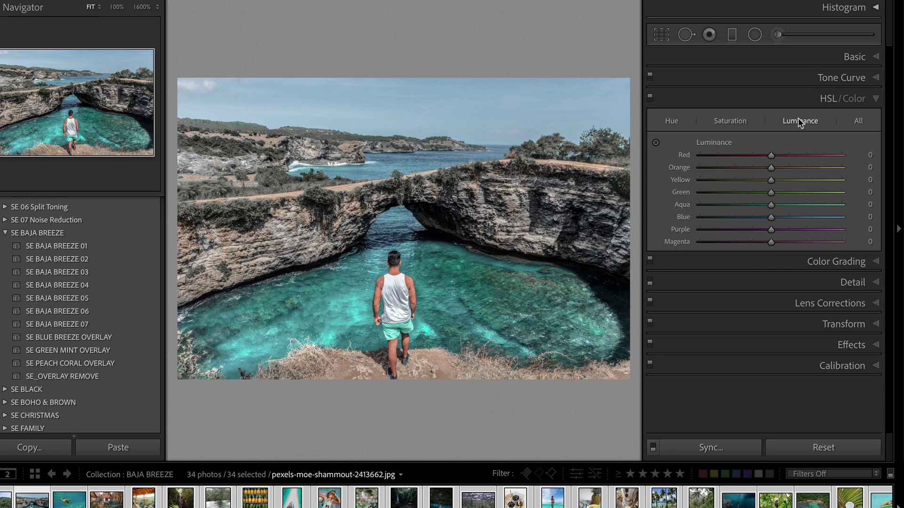
{"action": "left_click", "coordinate": [741, 180]}
{"action": "left_click", "coordinate": [736, 192]}
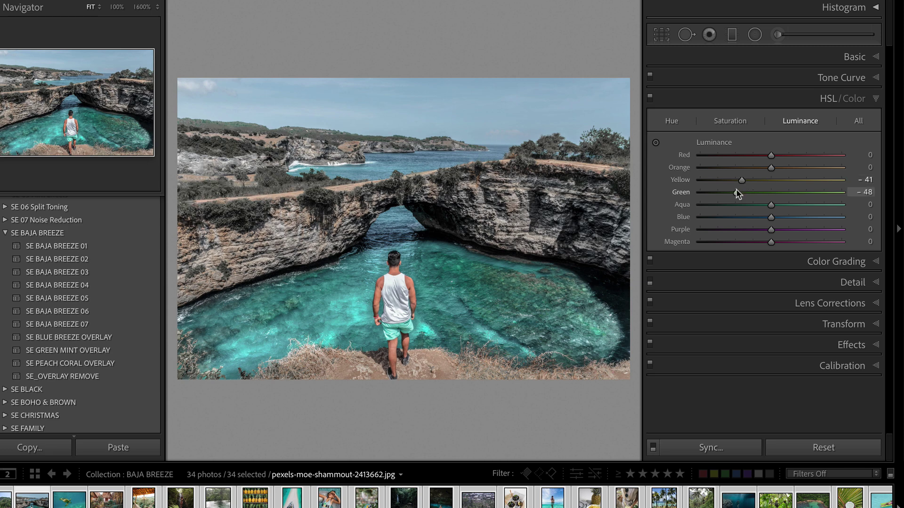
{"action": "left_click", "coordinate": [739, 204]}
{"action": "left_click", "coordinate": [764, 204]}
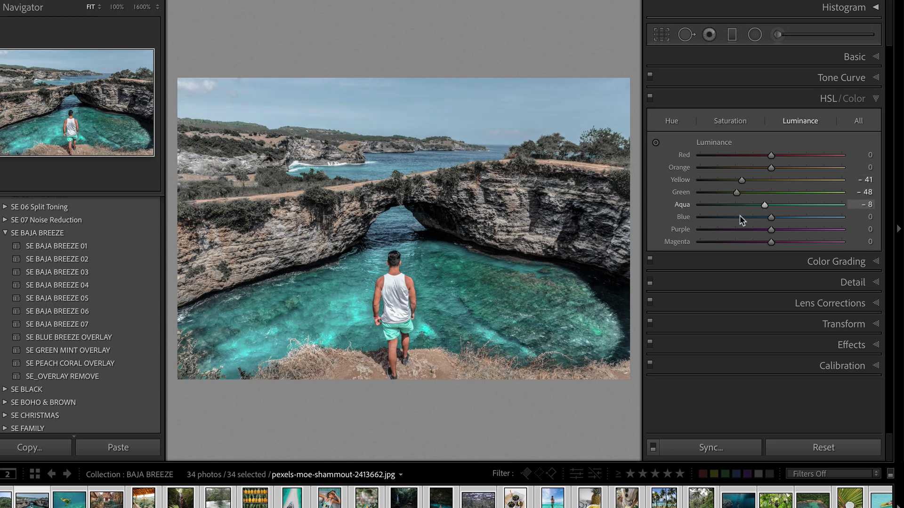
{"action": "left_click", "coordinate": [716, 217]}
{"action": "left_click_drag", "start_coordinate": [716, 217], "coordinate": [759, 218]}
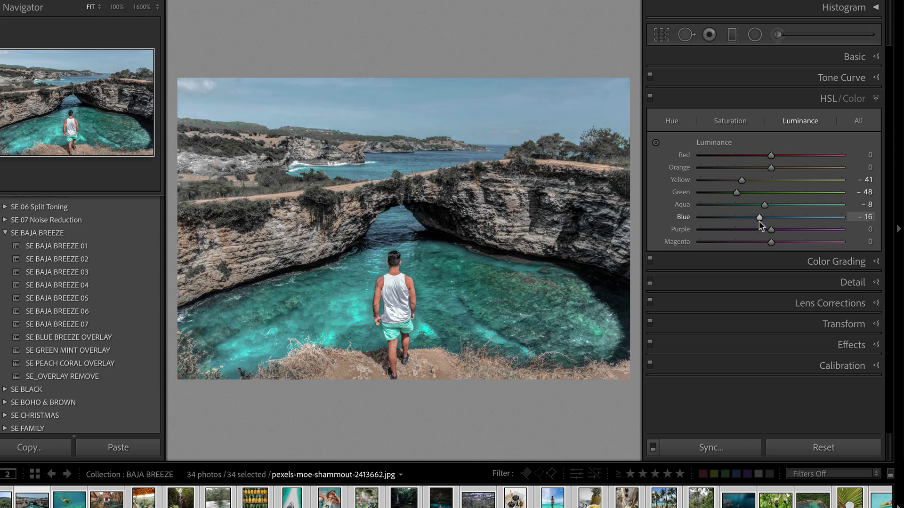
{"action": "left_click", "coordinate": [729, 229]}
{"action": "left_click", "coordinate": [730, 241]}
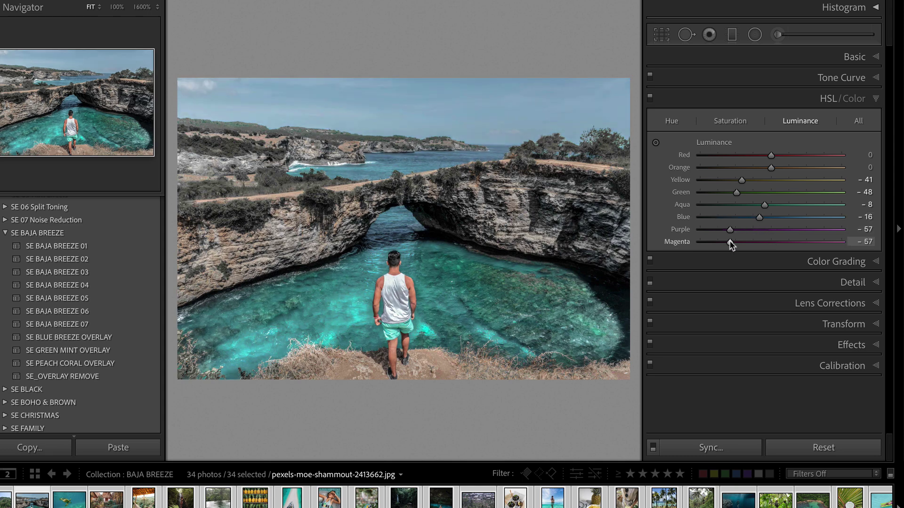
Step: Check the effect of the HSL edit, including the darkened luminance, by switching it off and on
{"action": "left_click", "coordinate": [650, 98]}
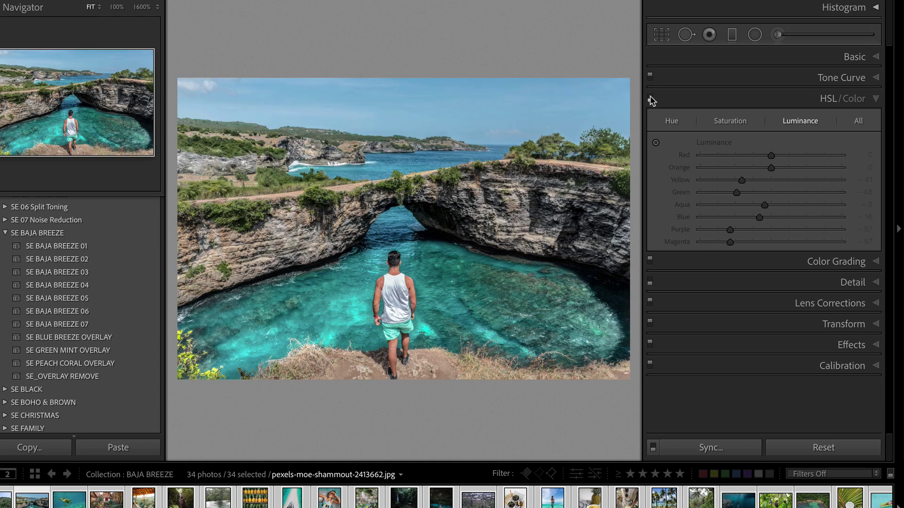
{"action": "left_click", "coordinate": [650, 98]}
{"action": "left_click", "coordinate": [650, 98]}
{"action": "left_click", "coordinate": [650, 98]}
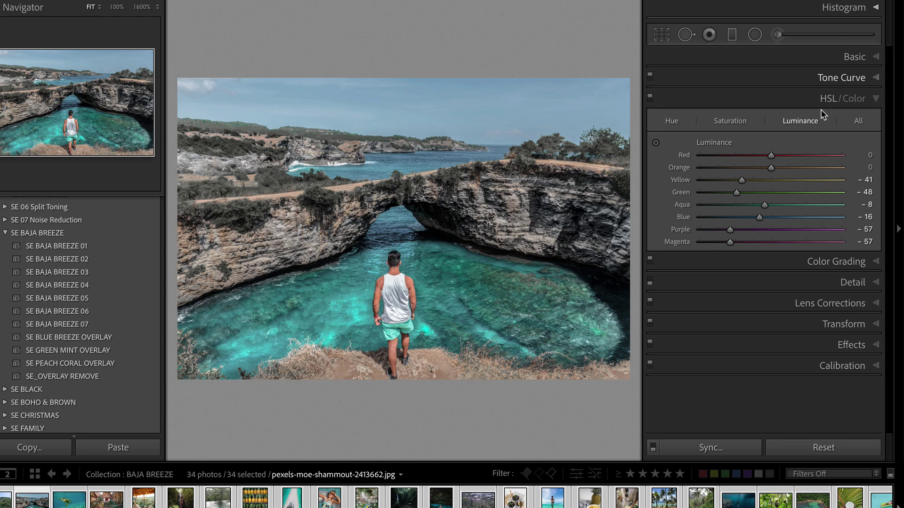
Step: Set the HSL hue of Yellow to +80, Green to +89 and Blue to -12
{"action": "left_click", "coordinate": [674, 122]}
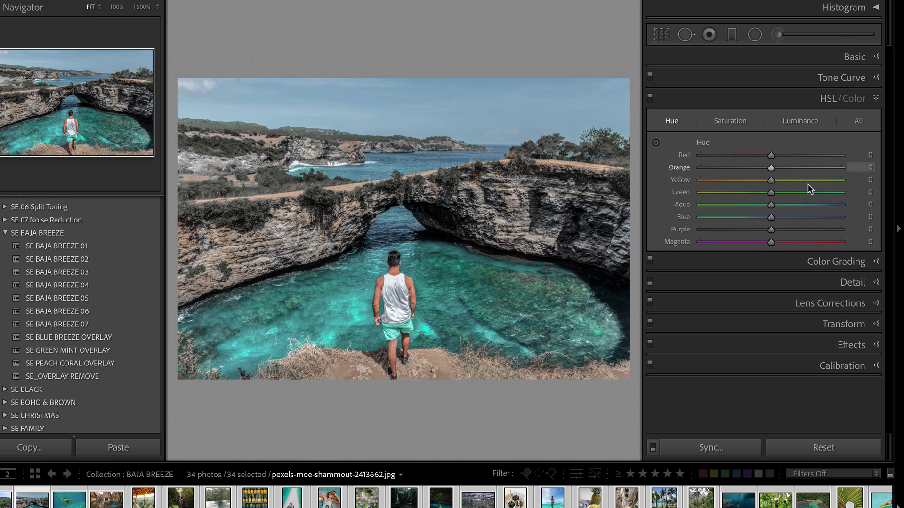
{"action": "left_click_drag", "start_coordinate": [800, 183], "coordinate": [826, 183]}
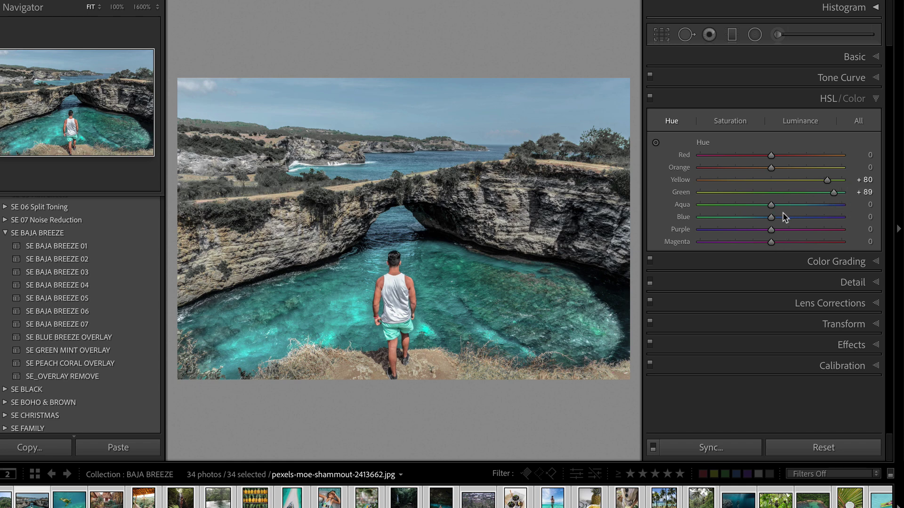
{"action": "mouse_move", "coordinate": [770, 219]}
{"action": "left_mouse_down"}
{"action": "mouse_move", "coordinate": [704, 218]}
{"action": "mouse_move", "coordinate": [762, 228]}
{"action": "left_mouse_up"}
Step: Compare the photo with and without the HSL adjustments, including the hue shifts
{"action": "left_click", "coordinate": [649, 97]}
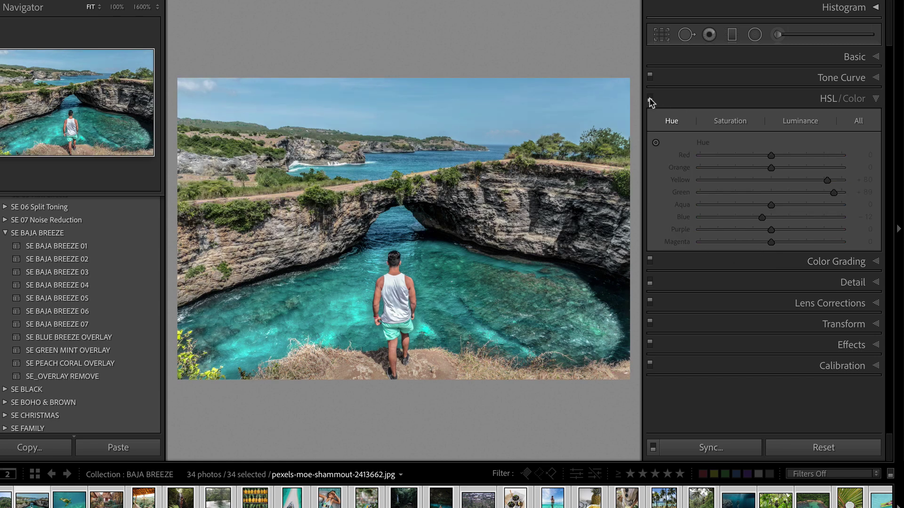
{"action": "left_click", "coordinate": [649, 98]}
{"action": "left_click", "coordinate": [649, 98]}
{"action": "left_click", "coordinate": [649, 97]}
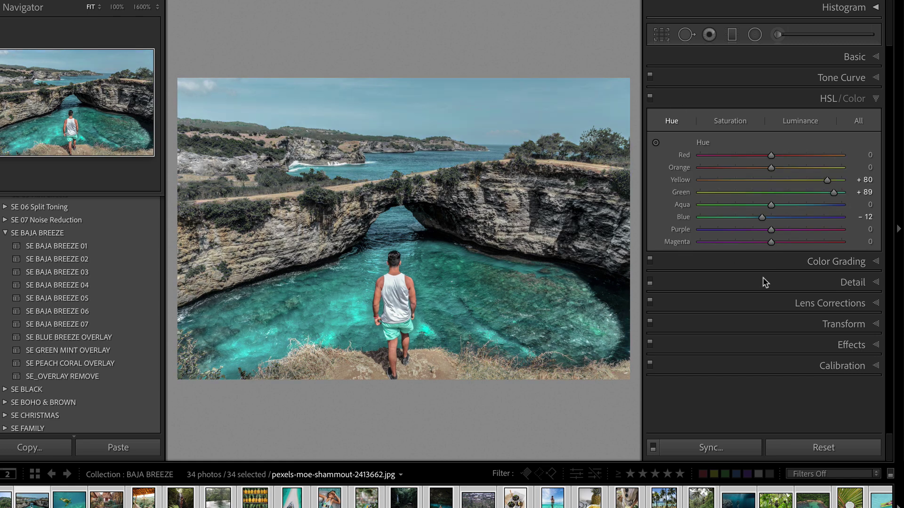
Step: Set the calibration Red Primary hue to +29, Blue Primary hue to -11 and Blue Primary saturation to -26
{"action": "left_click", "coordinate": [797, 367]}
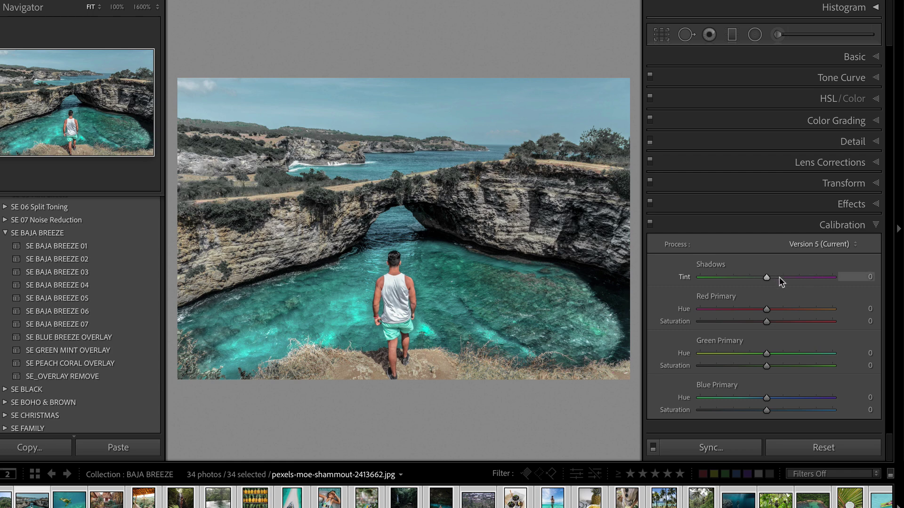
{"action": "left_click_drag", "start_coordinate": [779, 278], "coordinate": [754, 280]}
{"action": "double_click", "coordinate": [760, 278]}
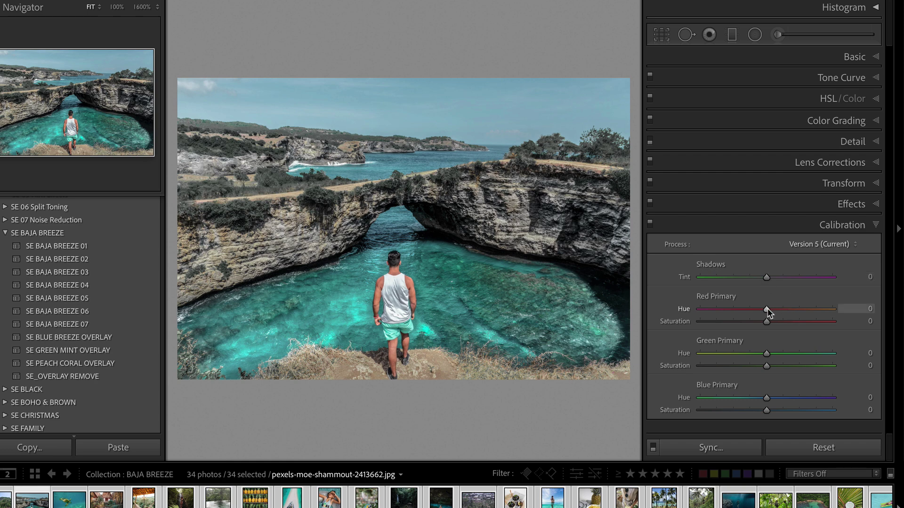
{"action": "left_click_drag", "start_coordinate": [767, 309], "coordinate": [786, 307]}
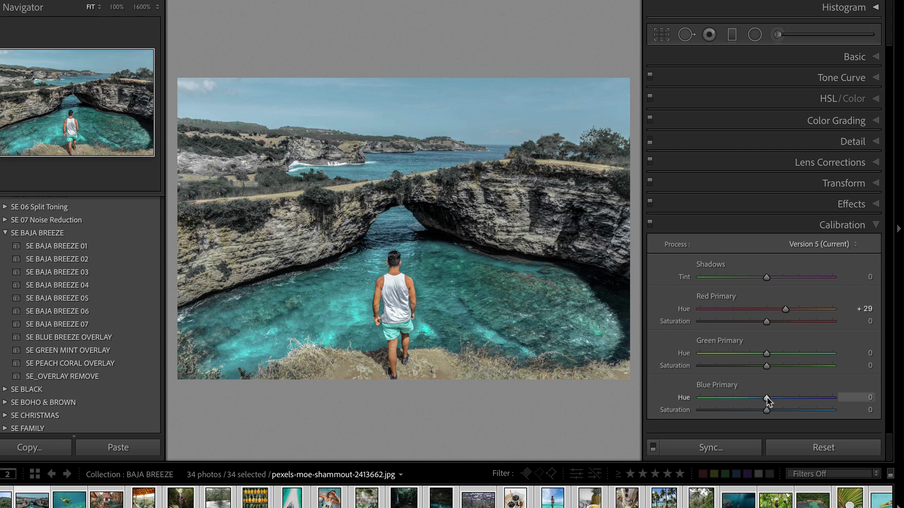
{"action": "mouse_move", "coordinate": [761, 399]}
{"action": "left_mouse_down"}
{"action": "mouse_move", "coordinate": [700, 398]}
{"action": "mouse_move", "coordinate": [769, 398]}
{"action": "mouse_move", "coordinate": [756, 398]}
{"action": "left_mouse_up"}
{"action": "key", "text": "ctrl+z"}
{"action": "mouse_move", "coordinate": [748, 408]}
{"action": "left_mouse_down"}
{"action": "mouse_move", "coordinate": [726, 408]}
{"action": "mouse_move", "coordinate": [749, 410]}
{"action": "left_mouse_up"}
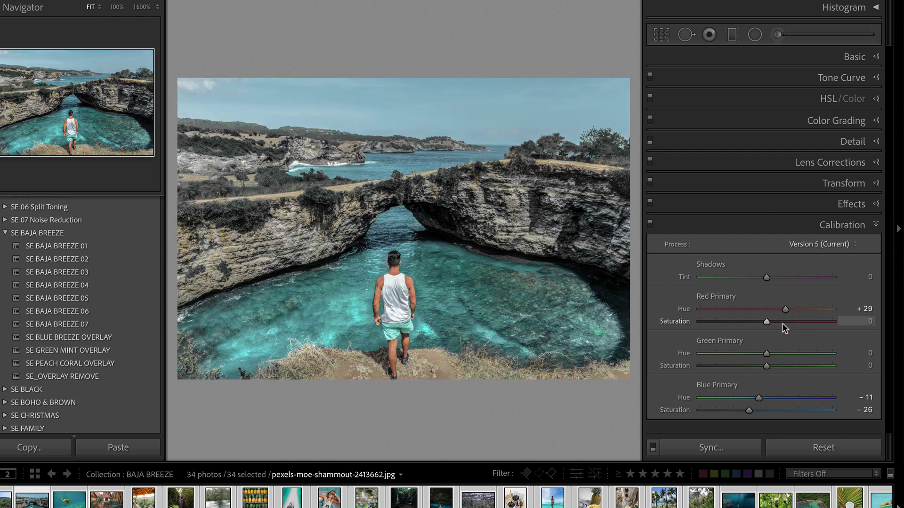
Step: Set the calibration saturation of Green Primary to -34 and Red Primary to +15, and raise the Blue Primary saturation slightly
{"action": "left_click_drag", "start_coordinate": [767, 366], "coordinate": [743, 366]}
{"action": "mouse_move", "coordinate": [791, 318]}
{"action": "left_mouse_down"}
{"action": "mouse_move", "coordinate": [812, 322]}
{"action": "mouse_move", "coordinate": [777, 323]}
{"action": "left_mouse_up"}
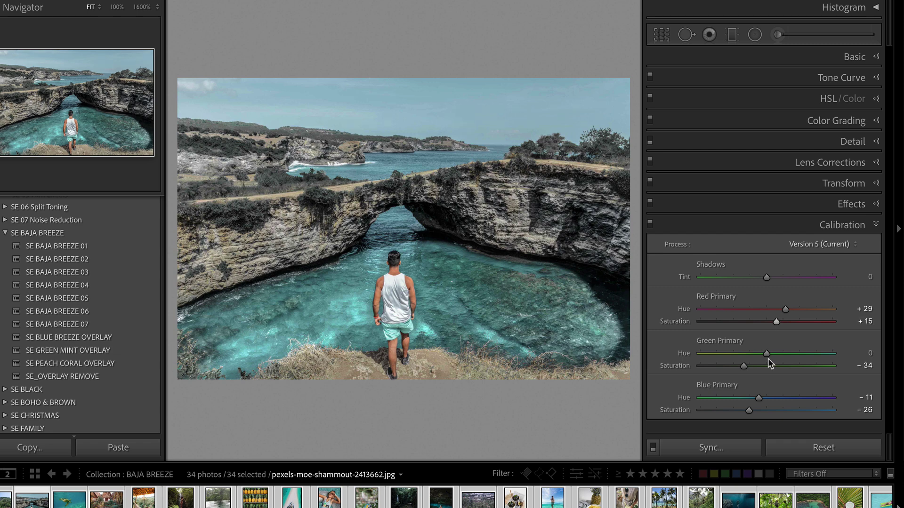
{"action": "left_click_drag", "start_coordinate": [751, 411], "coordinate": [763, 411]}
{"action": "left_click", "coordinate": [675, 223]}
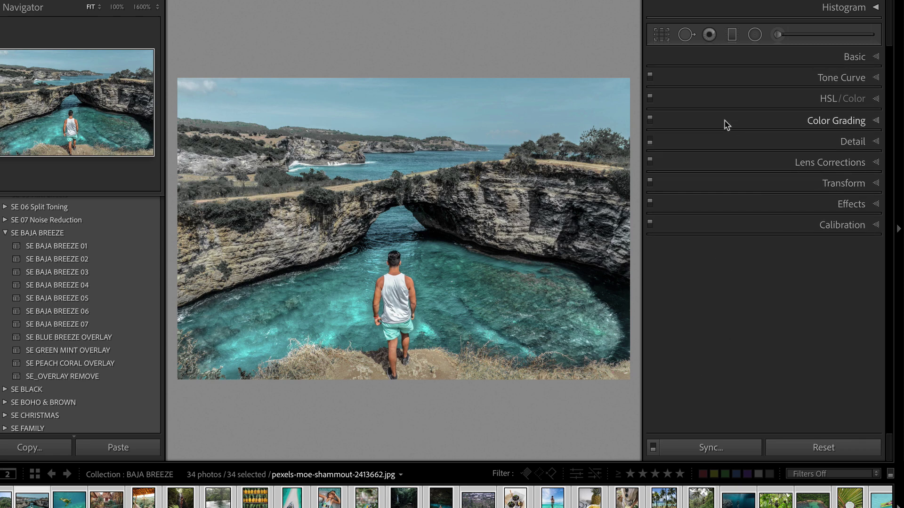
Step: Compare the full edit with the original photo using the before/after view
{"action": "key", "text": "backslash"}
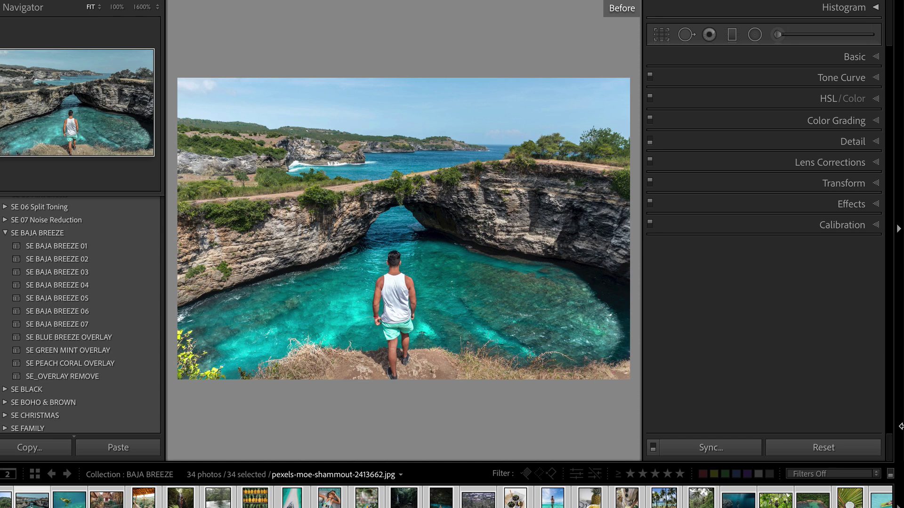
{"action": "key", "text": "backslash"}
{"action": "key", "text": "backslash"}
{"action": "key", "text": "backslash"}
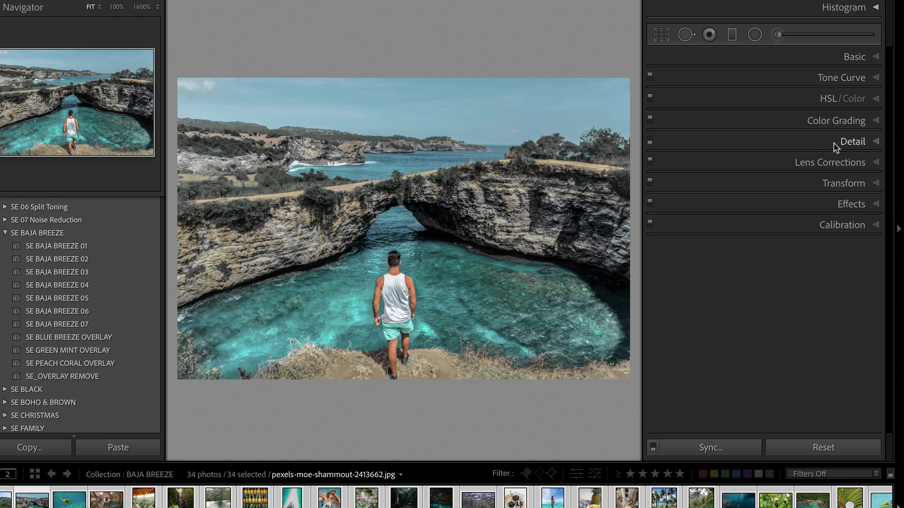
Step: Fade the photo with the point curve by lowering the white point slightly and lifting the black point to output 9
{"action": "left_click", "coordinate": [764, 81]}
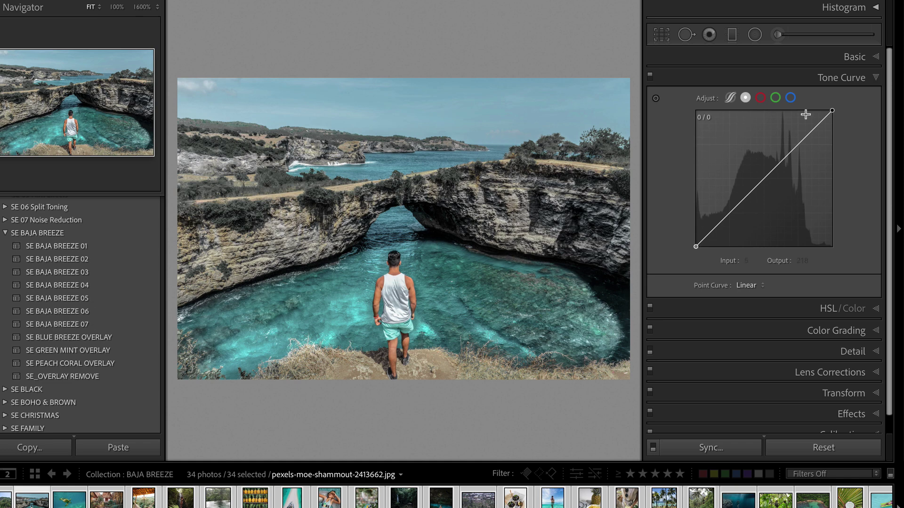
{"action": "left_click", "coordinate": [831, 111]}
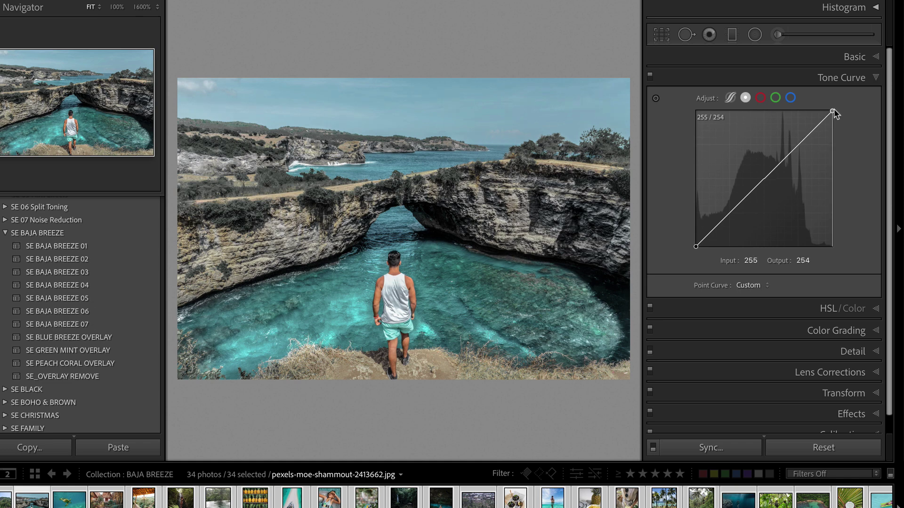
{"action": "left_click_drag", "start_coordinate": [836, 103], "coordinate": [862, 115]}
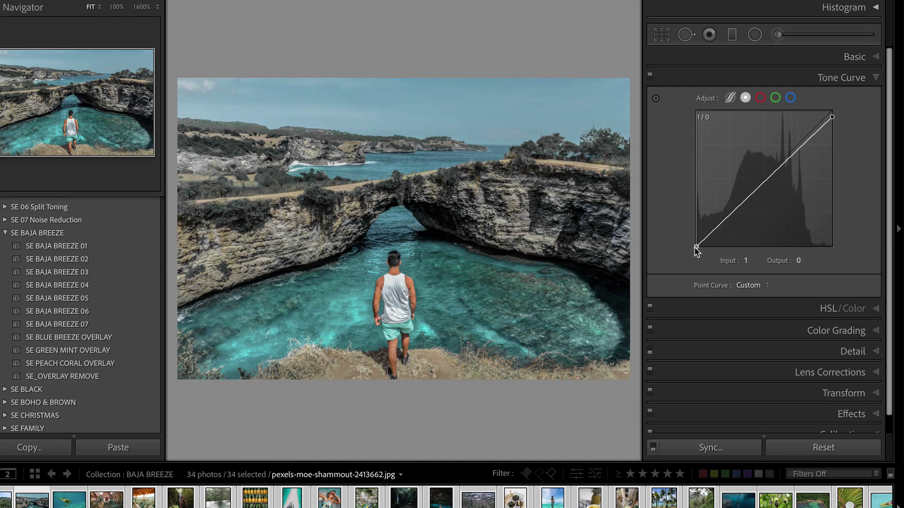
{"action": "left_click_drag", "start_coordinate": [695, 247], "coordinate": [655, 241]}
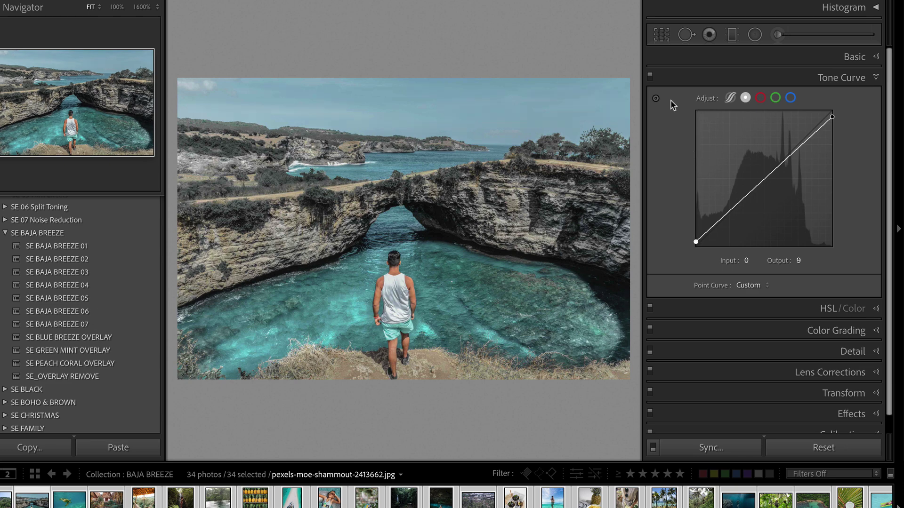
Step: Compare the photo with and without the tone curve adjustment by switching it off and on repeatedly
{"action": "left_click", "coordinate": [650, 76]}
{"action": "left_click", "coordinate": [651, 76]}
{"action": "left_click", "coordinate": [651, 76]}
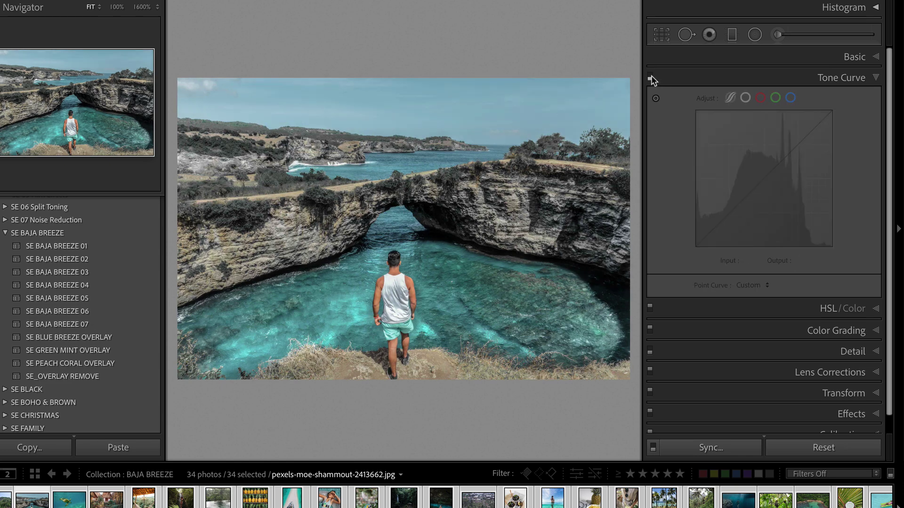
{"action": "left_click", "coordinate": [651, 76]}
{"action": "left_click", "coordinate": [651, 77]}
{"action": "left_click", "coordinate": [651, 77]}
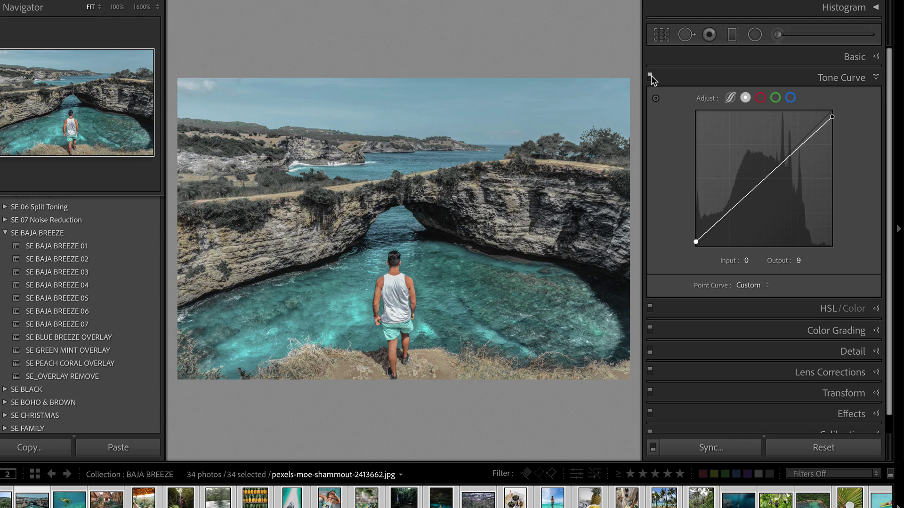
{"action": "left_click", "coordinate": [651, 76]}
{"action": "left_click", "coordinate": [651, 76]}
{"action": "left_click", "coordinate": [651, 77]}
{"action": "left_click", "coordinate": [651, 76]}
Step: Magnify the dark shadow area under the rock and look through the red, green and blue channel curves
{"action": "left_click_drag", "start_coordinate": [583, 268], "coordinate": [603, 371]}
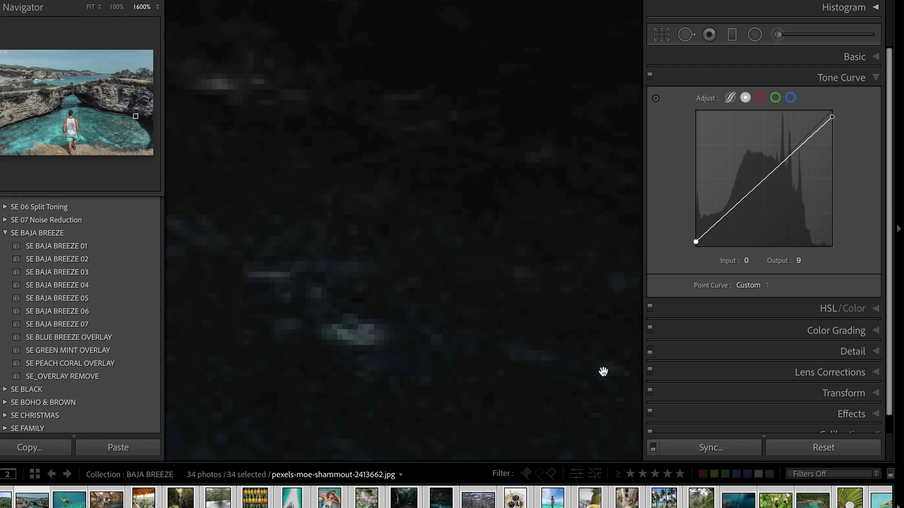
{"action": "left_click", "coordinate": [760, 97]}
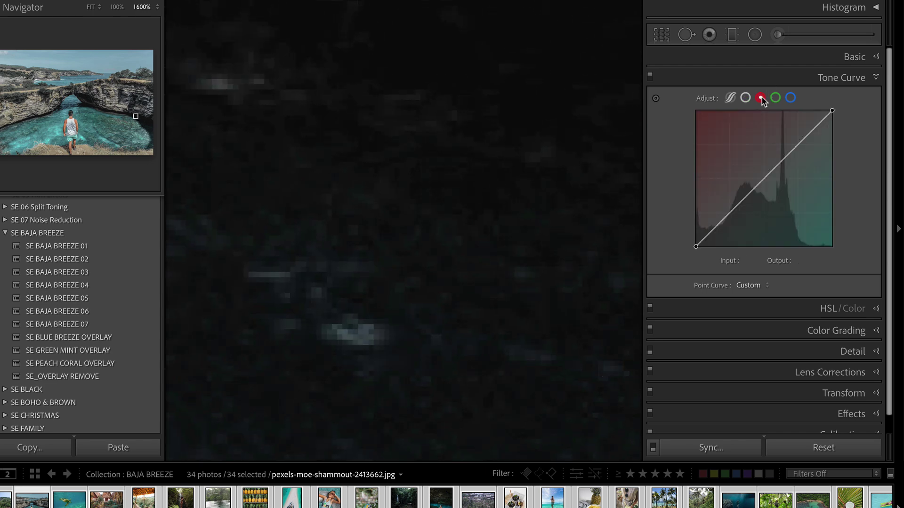
{"action": "left_click", "coordinate": [775, 98]}
{"action": "left_click", "coordinate": [791, 98]}
{"action": "left_click", "coordinate": [761, 98]}
Step: On the red channel curve, add a midpoint at input 113, output 109 and shift the black point to input 11, output 0
{"action": "mouse_move", "coordinate": [697, 247]}
{"action": "left_mouse_down"}
{"action": "mouse_move", "coordinate": [826, 258]}
{"action": "mouse_move", "coordinate": [684, 265]}
{"action": "mouse_move", "coordinate": [803, 258]}
{"action": "mouse_move", "coordinate": [687, 255]}
{"action": "mouse_move", "coordinate": [728, 256]}
{"action": "mouse_move", "coordinate": [713, 251]}
{"action": "left_mouse_up"}
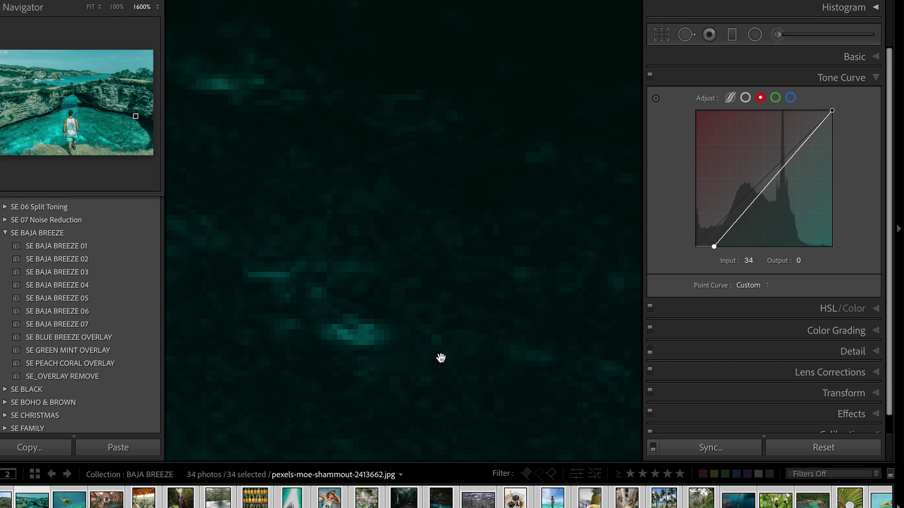
{"action": "left_click", "coordinate": [761, 179]}
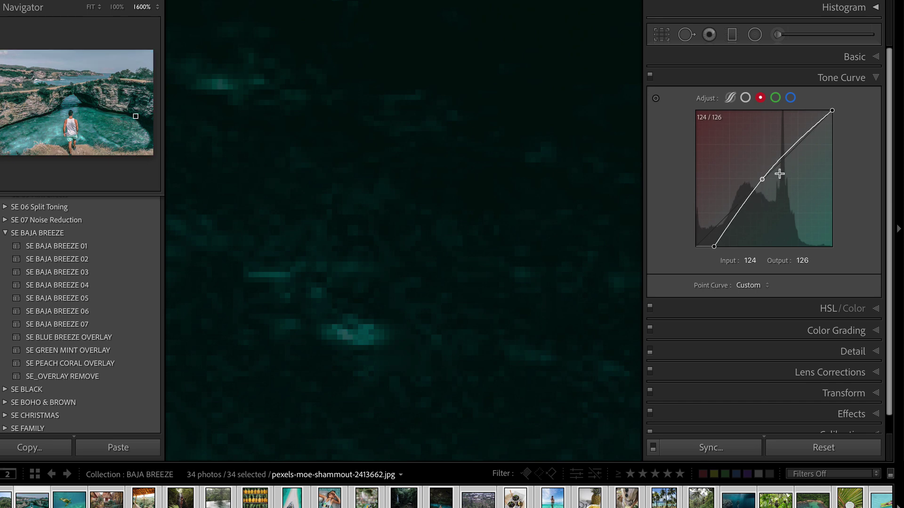
{"action": "mouse_move", "coordinate": [762, 179]}
{"action": "left_mouse_down"}
{"action": "mouse_move", "coordinate": [741, 208]}
{"action": "mouse_move", "coordinate": [753, 197]}
{"action": "mouse_move", "coordinate": [745, 196]}
{"action": "mouse_move", "coordinate": [763, 211]}
{"action": "mouse_move", "coordinate": [756, 188]}
{"action": "left_mouse_up"}
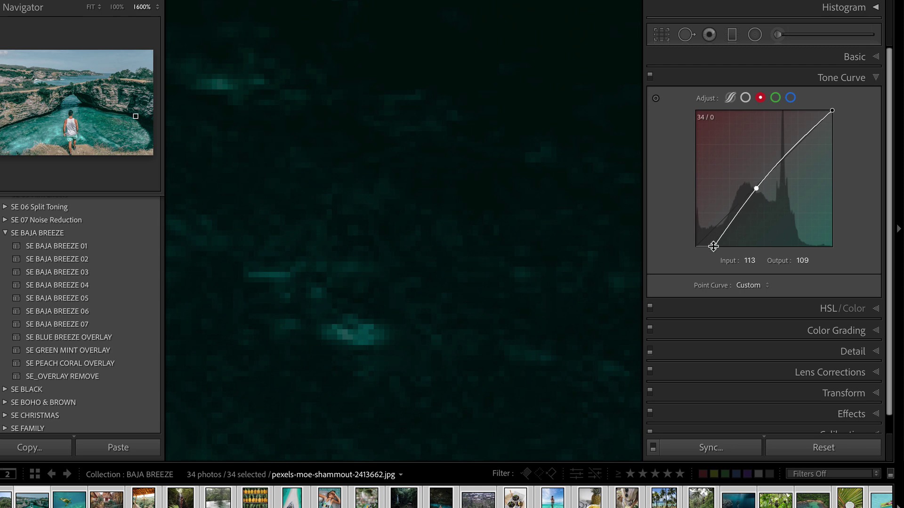
{"action": "left_click_drag", "start_coordinate": [714, 246], "coordinate": [702, 251]}
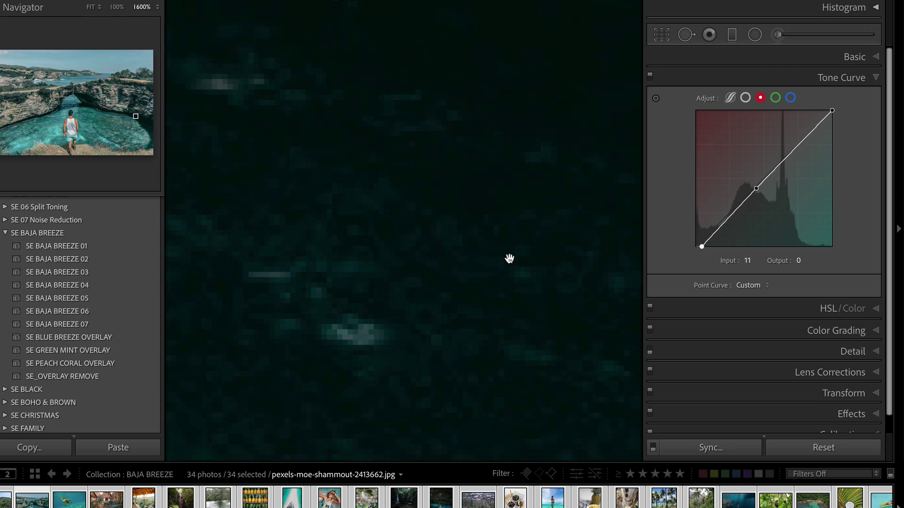
Step: Compare the whole photo with and without the tone curve adjustment, and inspect the dark shadow area under the rock
{"action": "left_click", "coordinate": [490, 236]}
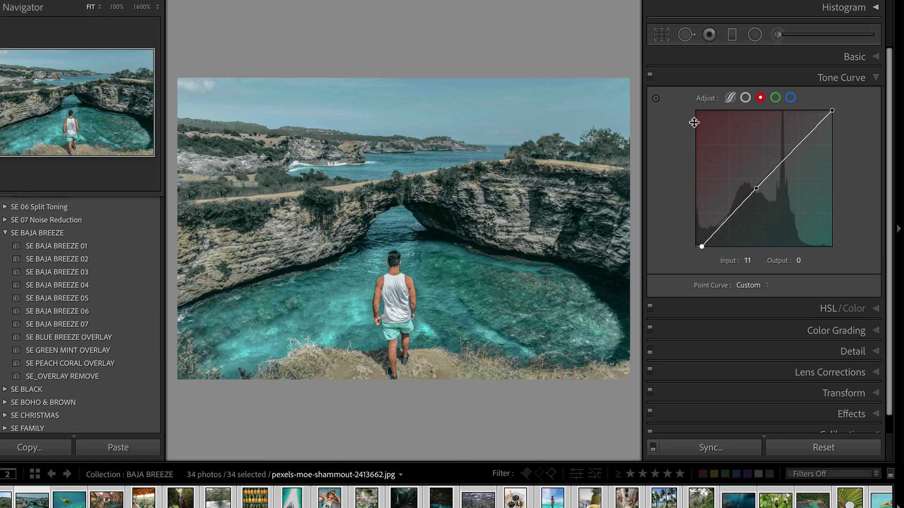
{"action": "left_click", "coordinate": [650, 76]}
{"action": "left_click", "coordinate": [650, 77]}
{"action": "left_click", "coordinate": [650, 77]}
{"action": "left_click", "coordinate": [650, 77]}
{"action": "left_click", "coordinate": [650, 77]}
{"action": "left_click", "coordinate": [650, 77]}
{"action": "left_click", "coordinate": [612, 271]}
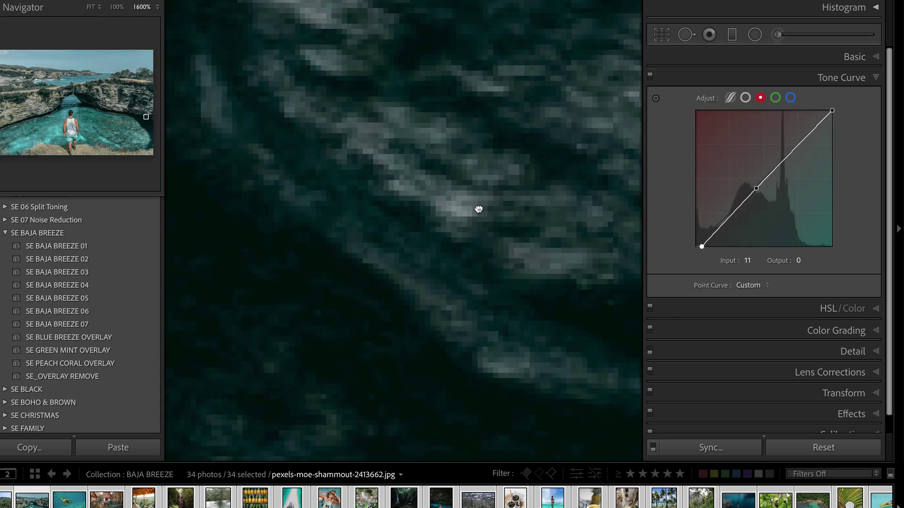
{"action": "left_click", "coordinate": [417, 190]}
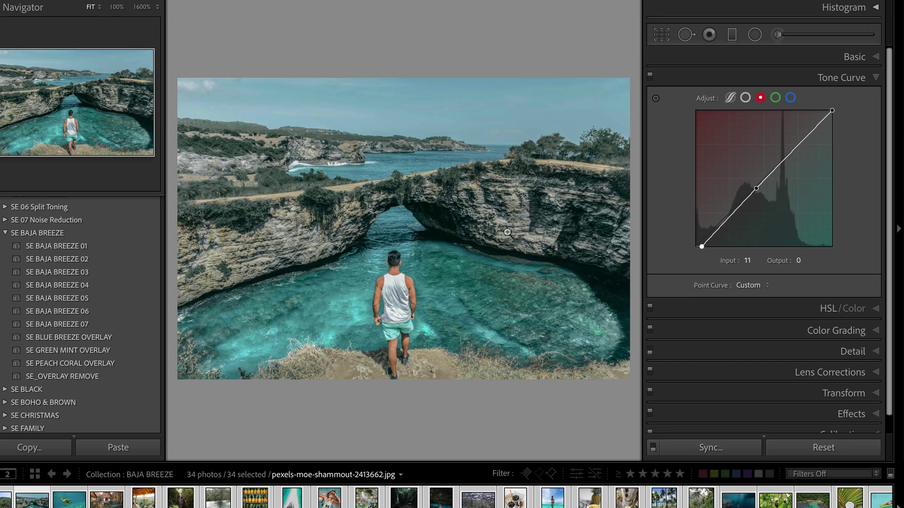
Step: Magnify the man's white shirt and compare it with and without the tone curve adjustment
{"action": "left_click", "coordinate": [396, 264]}
{"action": "left_click_drag", "start_coordinate": [402, 412], "coordinate": [569, 28]}
{"action": "left_click_drag", "start_coordinate": [451, 290], "coordinate": [454, 264]}
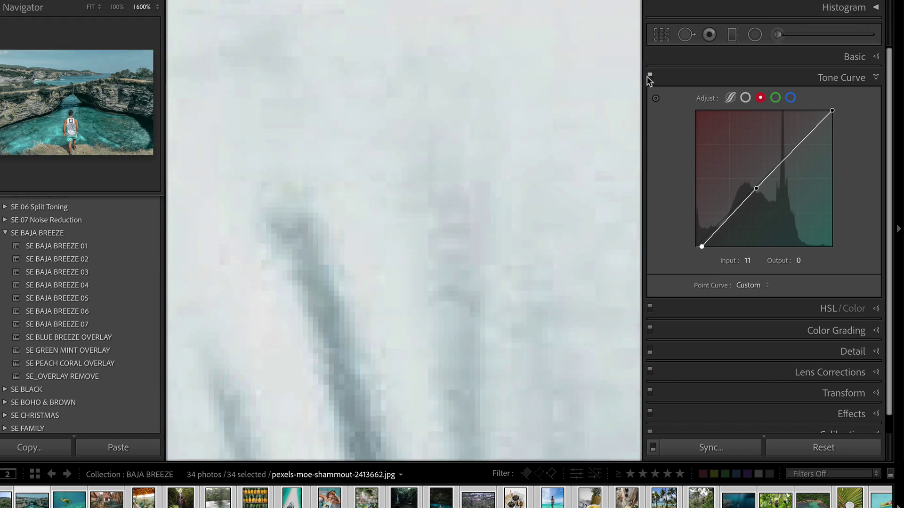
{"action": "left_click", "coordinate": [649, 75]}
{"action": "left_click", "coordinate": [649, 74]}
{"action": "left_click", "coordinate": [649, 74]}
{"action": "left_click", "coordinate": [649, 75]}
Step: On the blue channel curve, add an anchor point in the highlights and lower the white point to output 238
{"action": "left_click", "coordinate": [776, 99]}
{"action": "left_click", "coordinate": [789, 99]}
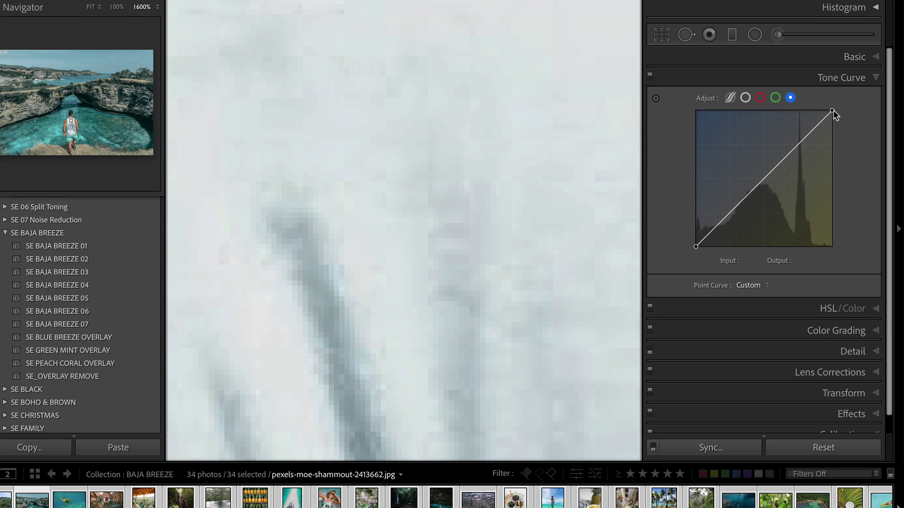
{"action": "mouse_move", "coordinate": [832, 111]}
{"action": "left_mouse_down"}
{"action": "mouse_move", "coordinate": [835, 251]}
{"action": "mouse_move", "coordinate": [868, 90]}
{"action": "mouse_move", "coordinate": [861, 177]}
{"action": "mouse_move", "coordinate": [884, 107]}
{"action": "mouse_move", "coordinate": [833, 111]}
{"action": "mouse_move", "coordinate": [832, 124]}
{"action": "mouse_move", "coordinate": [832, 113]}
{"action": "left_mouse_up"}
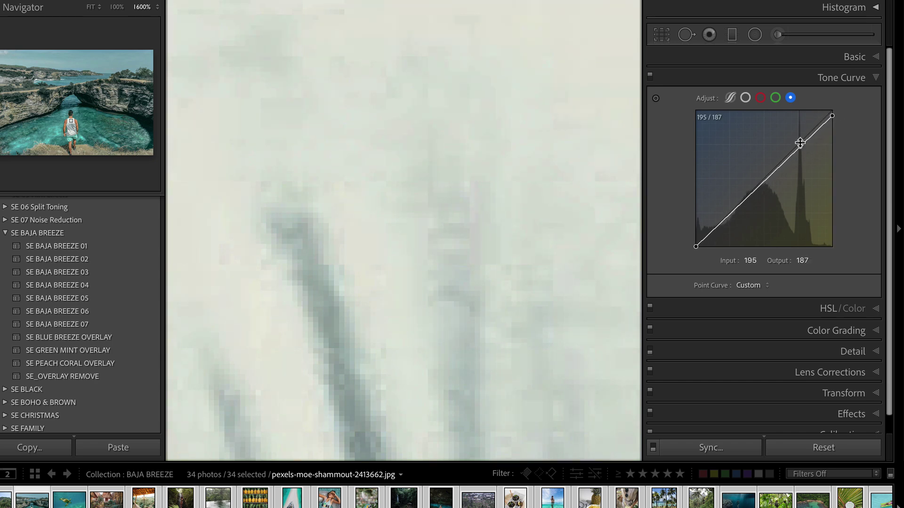
{"action": "left_click", "coordinate": [800, 147]}
{"action": "left_click_drag", "start_coordinate": [800, 146], "coordinate": [796, 147]}
{"action": "mouse_move", "coordinate": [833, 116]}
{"action": "left_mouse_down"}
{"action": "mouse_move", "coordinate": [836, 125]}
{"action": "mouse_move", "coordinate": [842, 117]}
{"action": "left_mouse_up"}
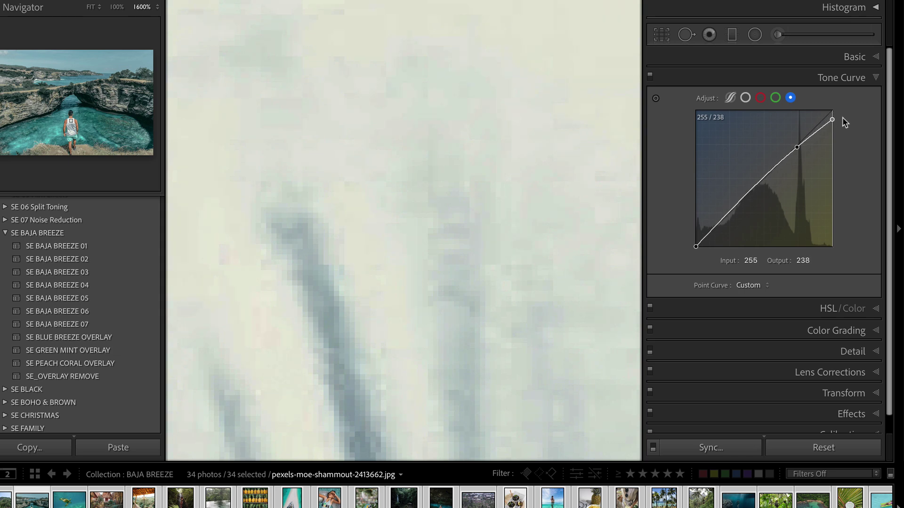
Step: Compare the magnified shirt highlights with and without the yellow tint from the blue channel curve
{"action": "left_click", "coordinate": [651, 75]}
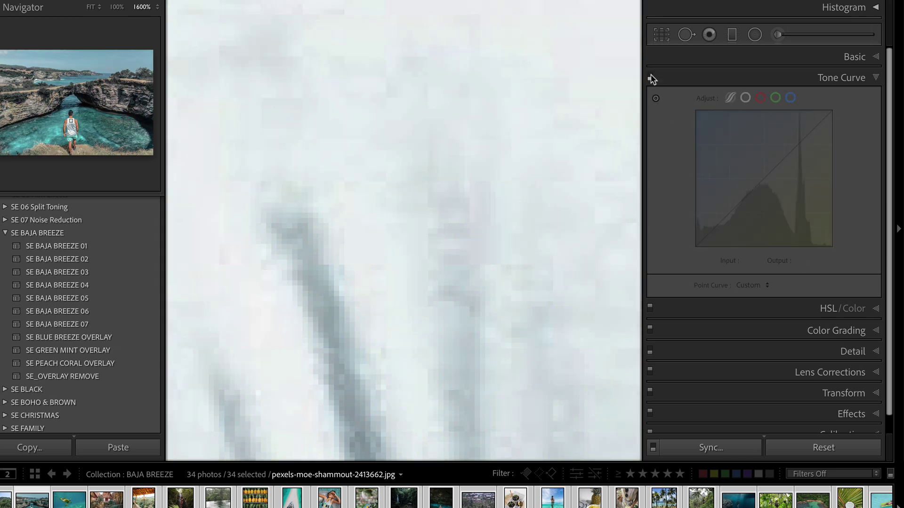
{"action": "left_click", "coordinate": [650, 75]}
{"action": "left_click", "coordinate": [650, 75]}
{"action": "left_click", "coordinate": [650, 75]}
{"action": "left_click", "coordinate": [650, 75]}
{"action": "left_click", "coordinate": [651, 75]}
Step: Set the blue curve's white point to output 248 and check the shirt with the tone curve off and on
{"action": "left_click_drag", "start_coordinate": [832, 120], "coordinate": [842, 113]}
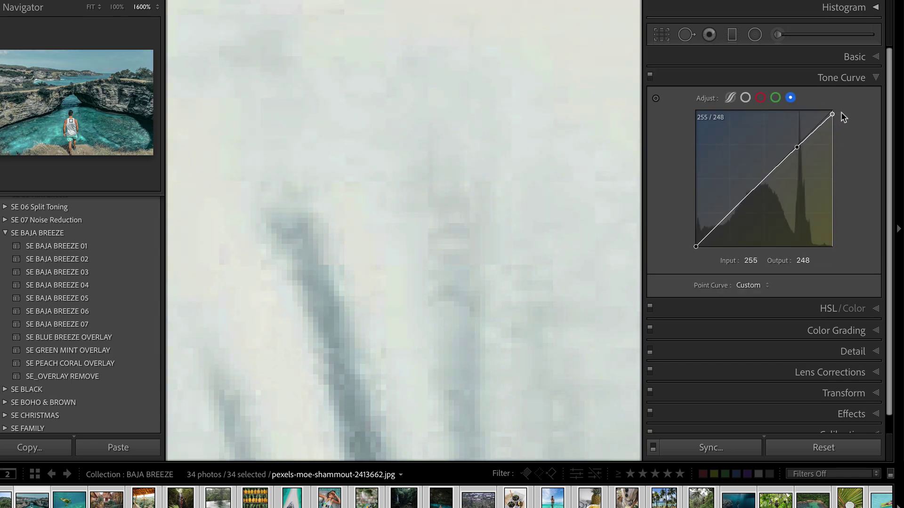
{"action": "left_click", "coordinate": [651, 75]}
{"action": "left_click", "coordinate": [651, 75]}
Step: Fit the whole photo in view and compare it with and without the finished tone curve
{"action": "left_click", "coordinate": [468, 169]}
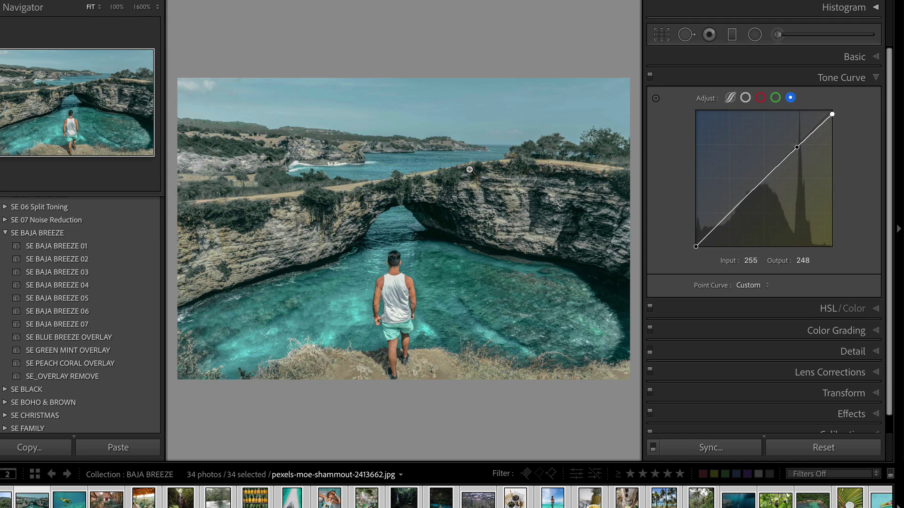
{"action": "left_click", "coordinate": [650, 76]}
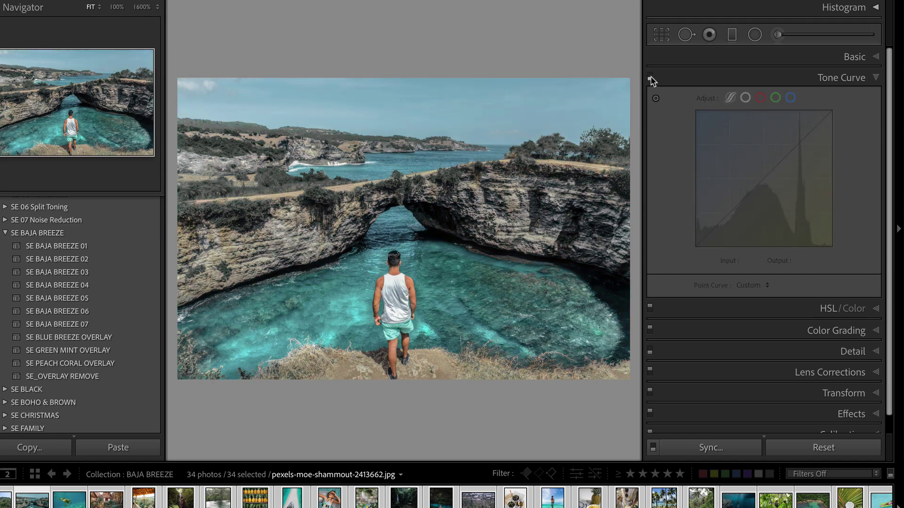
{"action": "left_click", "coordinate": [650, 76]}
{"action": "left_click", "coordinate": [651, 76]}
{"action": "left_click", "coordinate": [651, 76]}
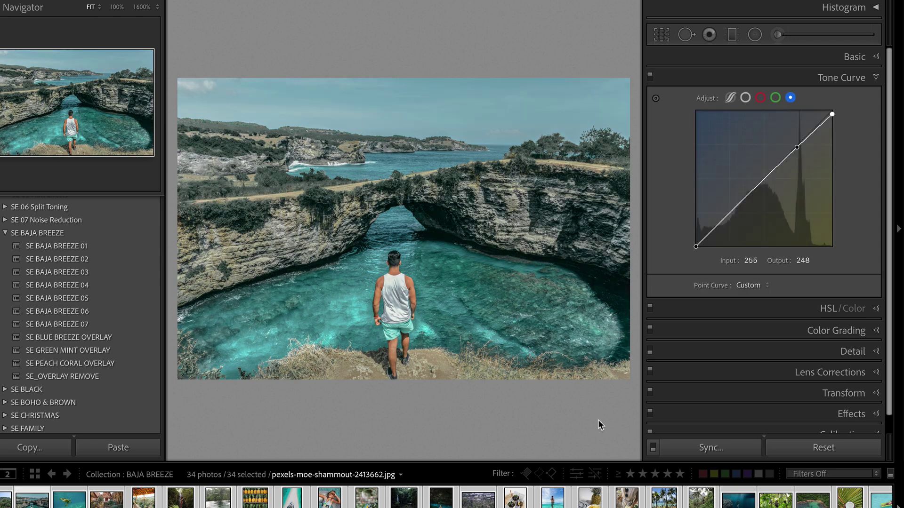
Step: Color grade the shadows cyan-blue with hue 197 and saturation 32, the midtones slightly orange and the highlights faintly red
{"action": "scroll", "coordinate": [733, 370], "scroll_direction": "down", "scroll_amount": 1}
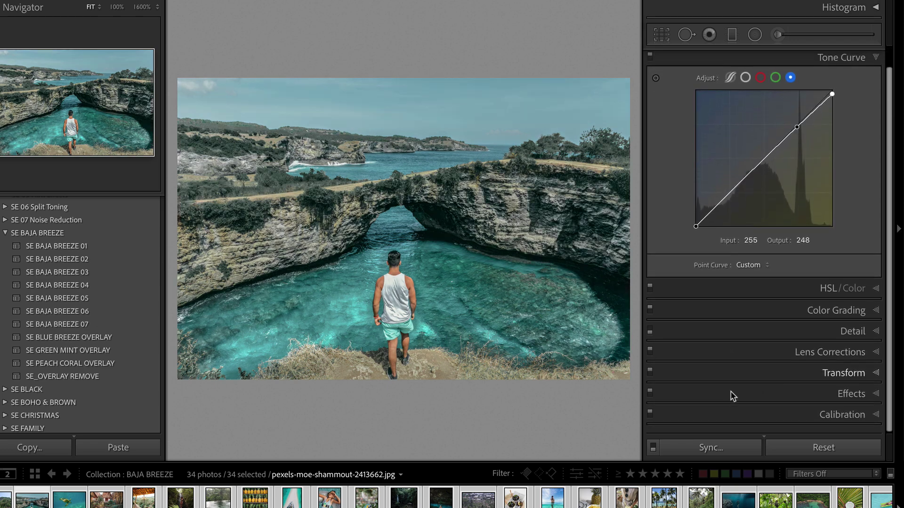
{"action": "left_click", "coordinate": [766, 315]}
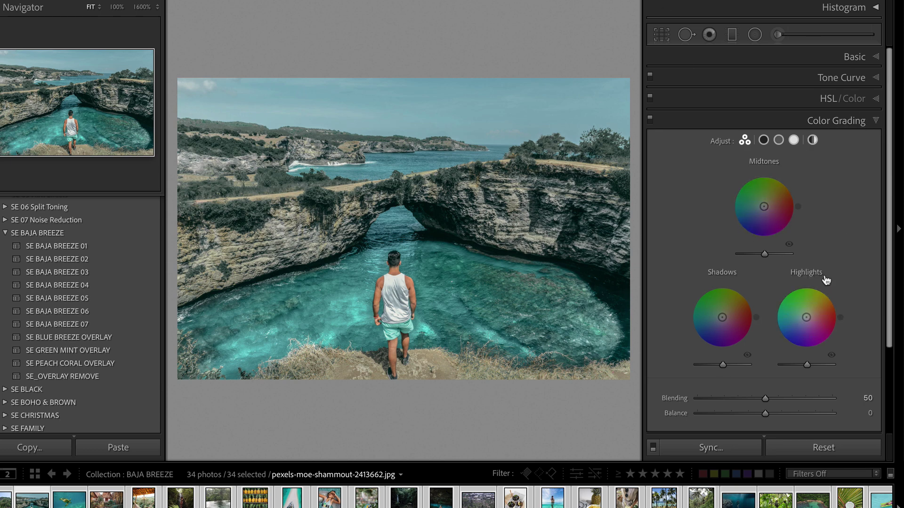
{"action": "mouse_move", "coordinate": [723, 322]}
{"action": "left_mouse_down"}
{"action": "mouse_move", "coordinate": [712, 328]}
{"action": "mouse_move", "coordinate": [714, 320]}
{"action": "left_mouse_up"}
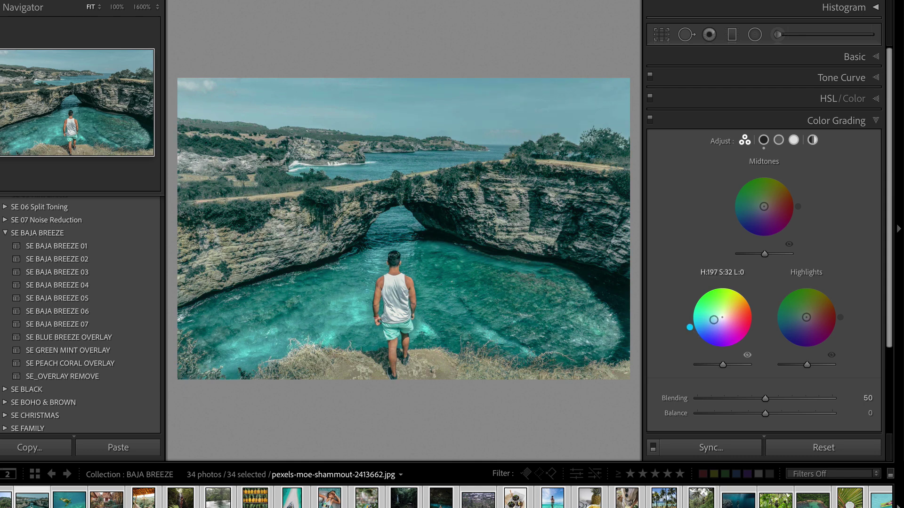
{"action": "left_click_drag", "start_coordinate": [763, 207], "coordinate": [768, 205]}
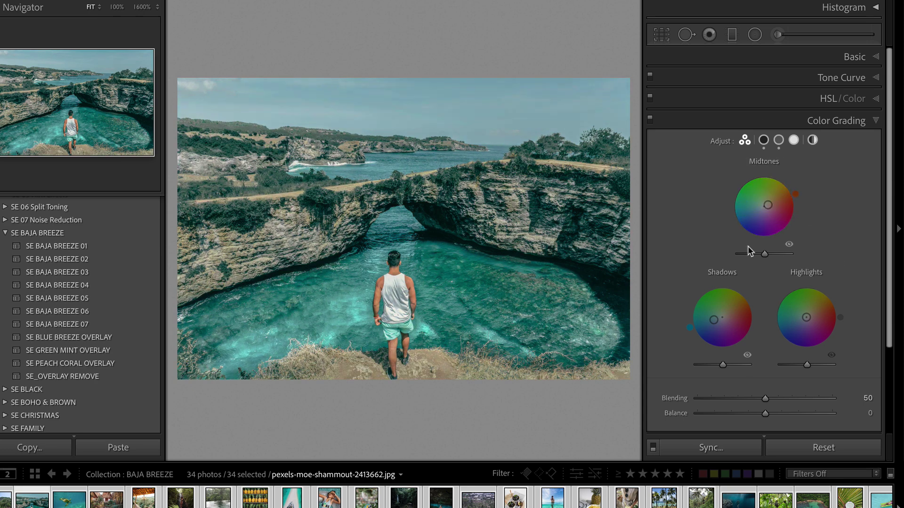
{"action": "mouse_move", "coordinate": [809, 321]}
{"action": "left_mouse_down"}
{"action": "mouse_move", "coordinate": [814, 305]}
{"action": "mouse_move", "coordinate": [807, 317]}
{"action": "left_mouse_up"}
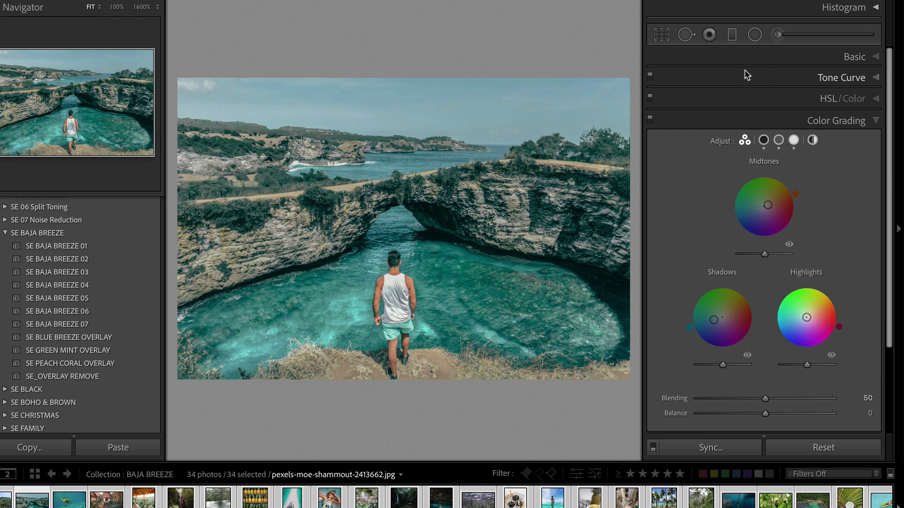
Step: Compare the photo with and without the color grading
{"action": "left_click", "coordinate": [650, 119]}
{"action": "left_click", "coordinate": [650, 120]}
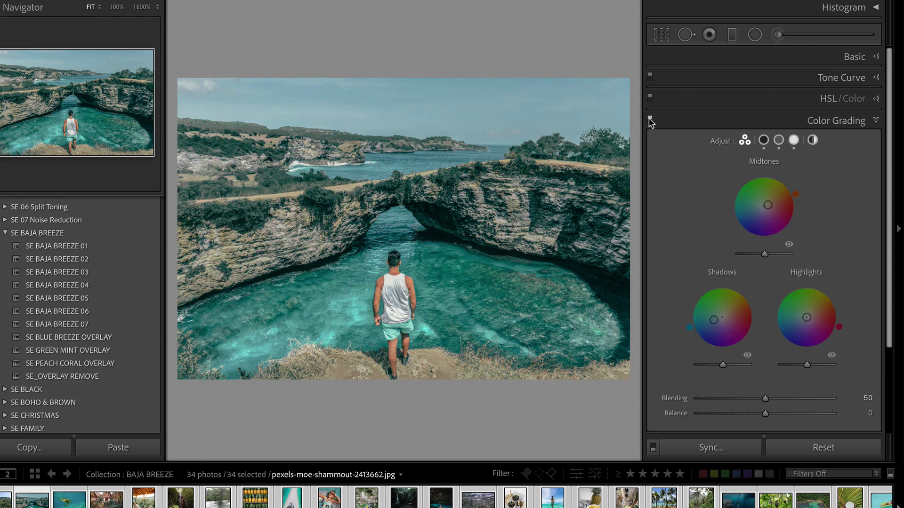
{"action": "left_click", "coordinate": [650, 120]}
{"action": "left_click", "coordinate": [650, 120]}
Step: Enlarge the photo by hiding the presets and navigator area, and repeatedly compare the edit with the original
{"action": "left_click", "coordinate": [381, 204]}
{"action": "key", "text": "ctrl+minus"}
{"action": "key", "text": "ctrl+minus"}
{"action": "key", "text": "ctrl+minus"}
{"action": "key", "text": "F7"}
{"action": "key", "text": "backslash"}
{"action": "key", "text": "backslash"}
{"action": "key", "text": "backslash"}
{"action": "key", "text": "backslash"}
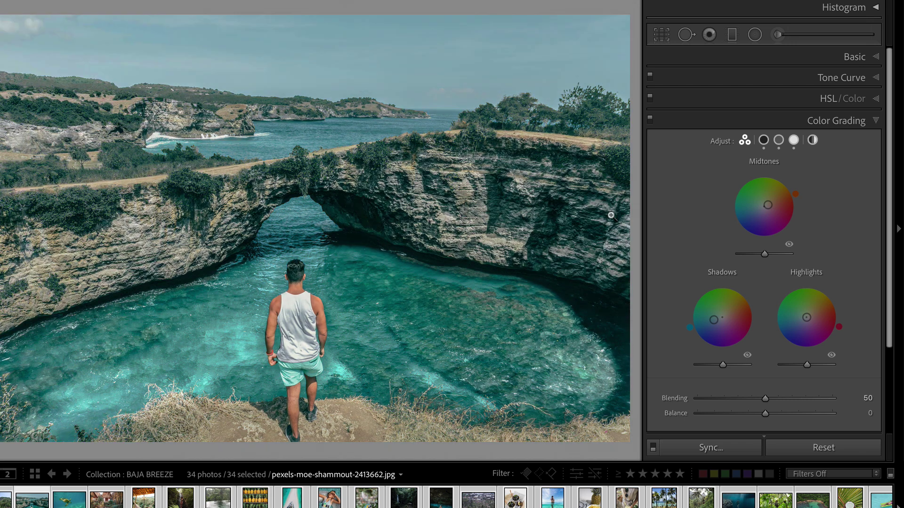
{"action": "key", "text": "backslash"}
{"action": "key", "text": "backslash"}
Step: Set the HSL luminance of yellow to -10, green to +20 and aqua to +31
{"action": "left_click", "coordinate": [827, 101]}
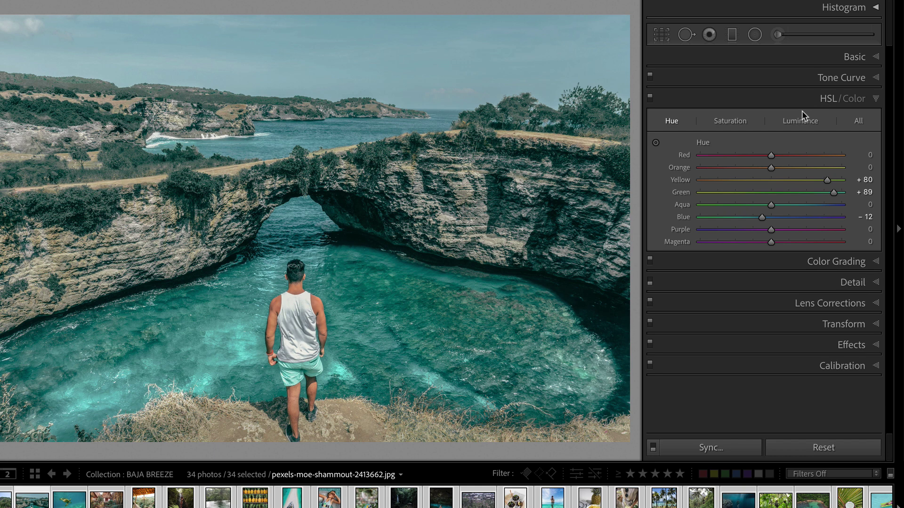
{"action": "left_click", "coordinate": [796, 122]}
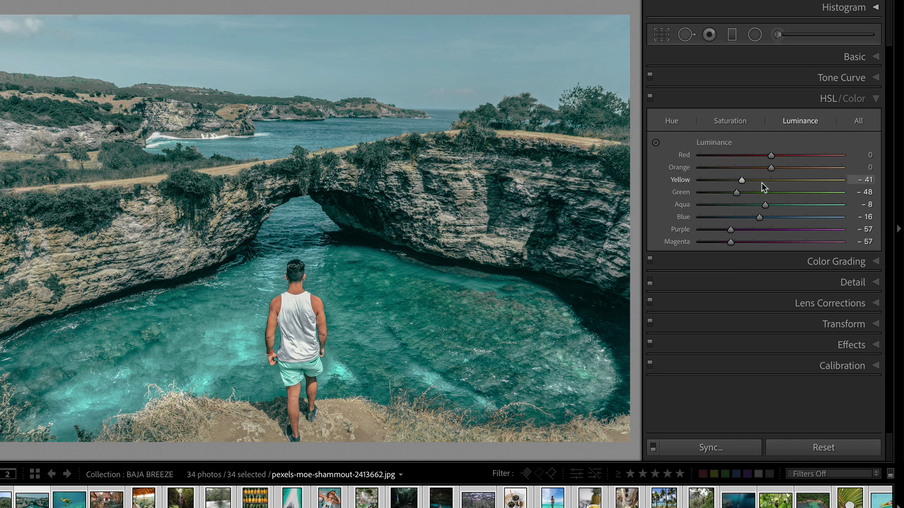
{"action": "left_click", "coordinate": [762, 180]}
{"action": "left_click", "coordinate": [760, 192]}
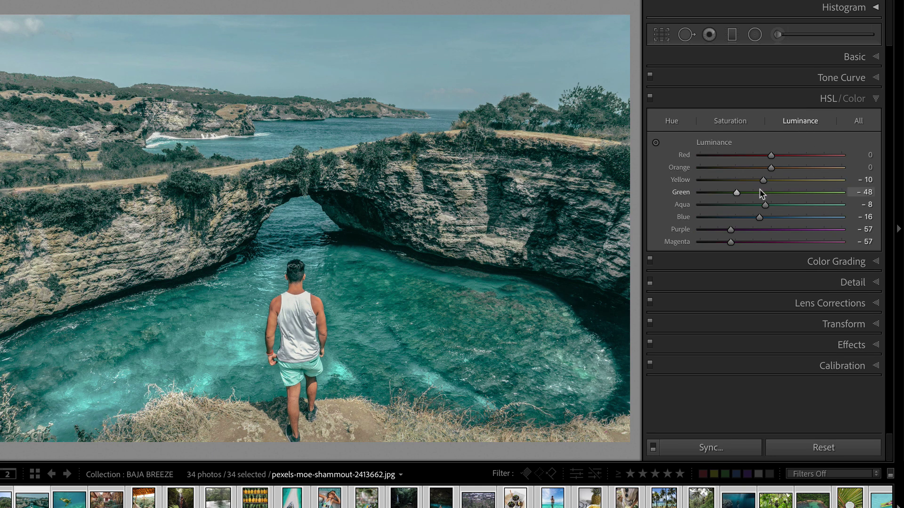
{"action": "left_click_drag", "start_coordinate": [772, 201], "coordinate": [795, 208]}
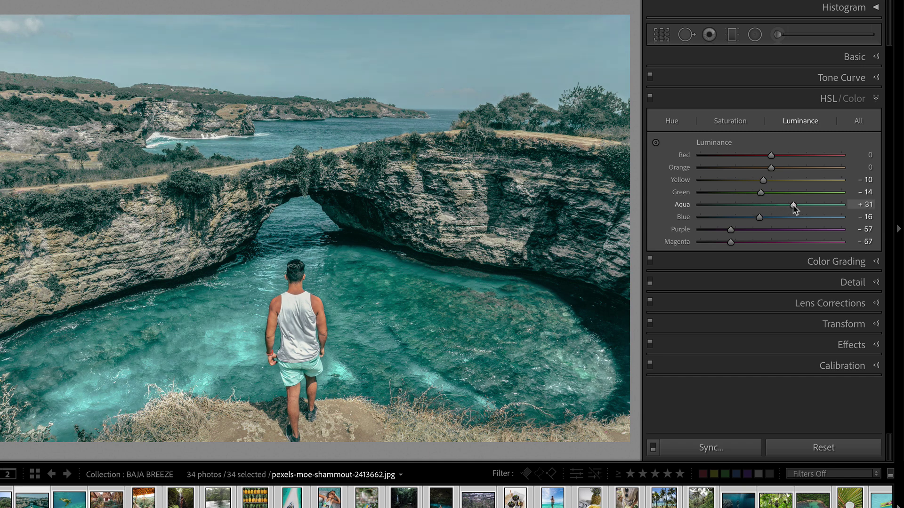
{"action": "left_click", "coordinate": [784, 192]}
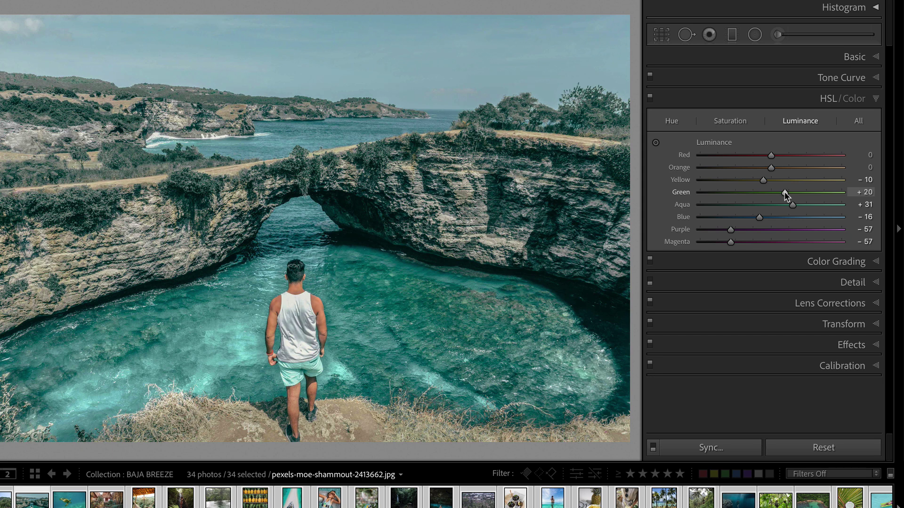
{"action": "left_click", "coordinate": [877, 99]}
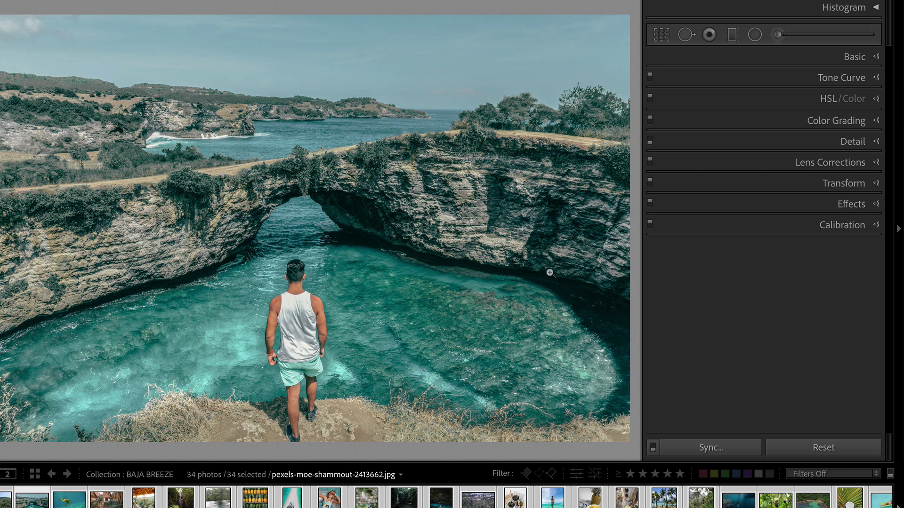
Step: Reset all develop settings of the rock arch photo and undo the reset
{"action": "left_click", "coordinate": [827, 447]}
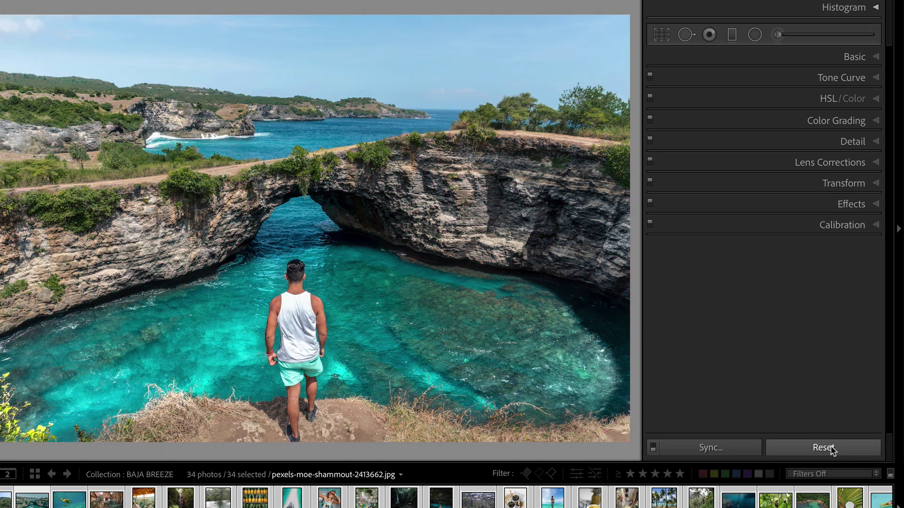
{"action": "key", "text": "ctrl+z"}
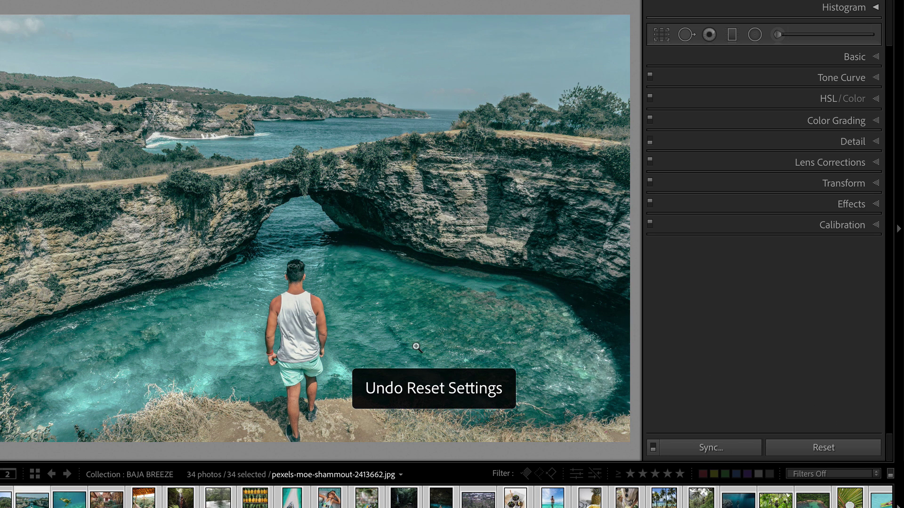
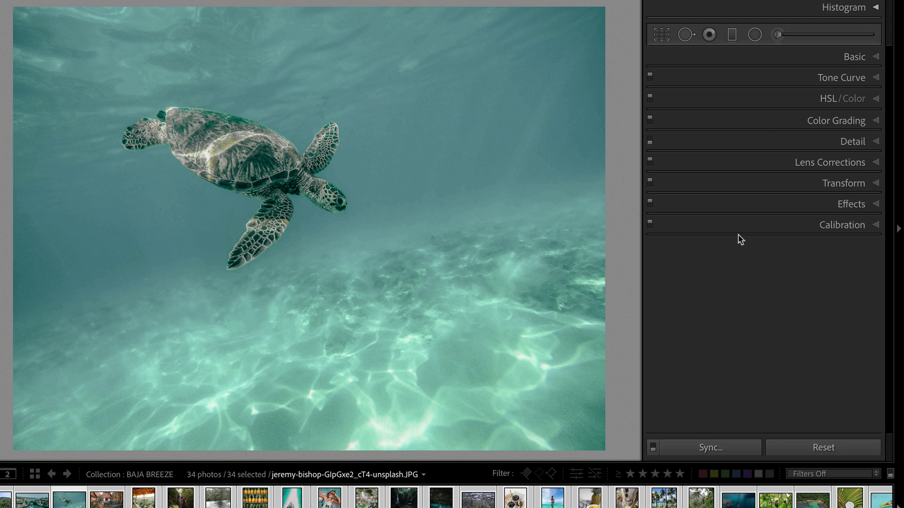
Step: On the turtle photo, set the HSL orange luminance to -34
{"action": "left_click", "coordinate": [818, 101]}
{"action": "left_click", "coordinate": [727, 121]}
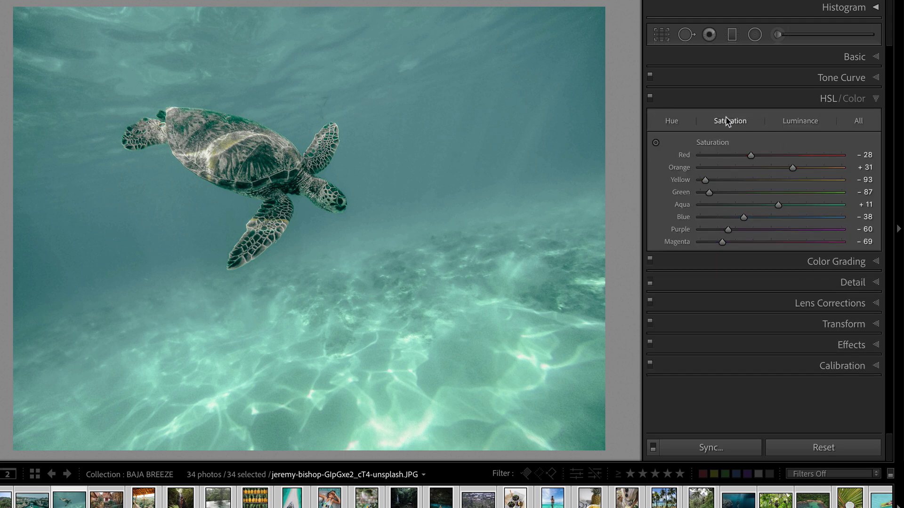
{"action": "left_click", "coordinate": [798, 123]}
{"action": "left_click_drag", "start_coordinate": [754, 168], "coordinate": [735, 174]}
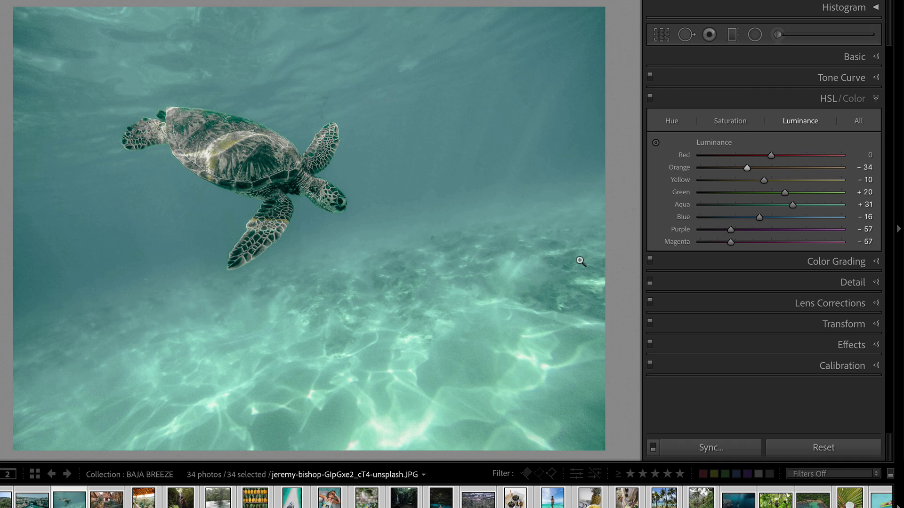
Step: Compare the turtle photo's edited version with its original repeatedly
{"action": "key", "text": "backslash"}
{"action": "key", "text": "backslash"}
{"action": "key", "text": "backslash"}
{"action": "key", "text": "backslash"}
{"action": "key", "text": "backslash"}
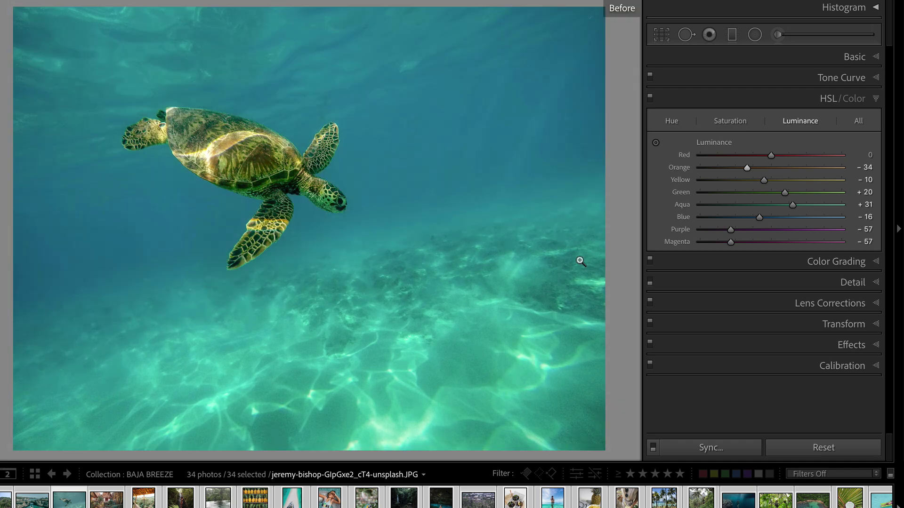
{"action": "key", "text": "backslash"}
Step: View the next two photos, and compare the hammock photo without and with the pasted settings by undoing and restoring the paste
{"action": "key", "text": "Right"}
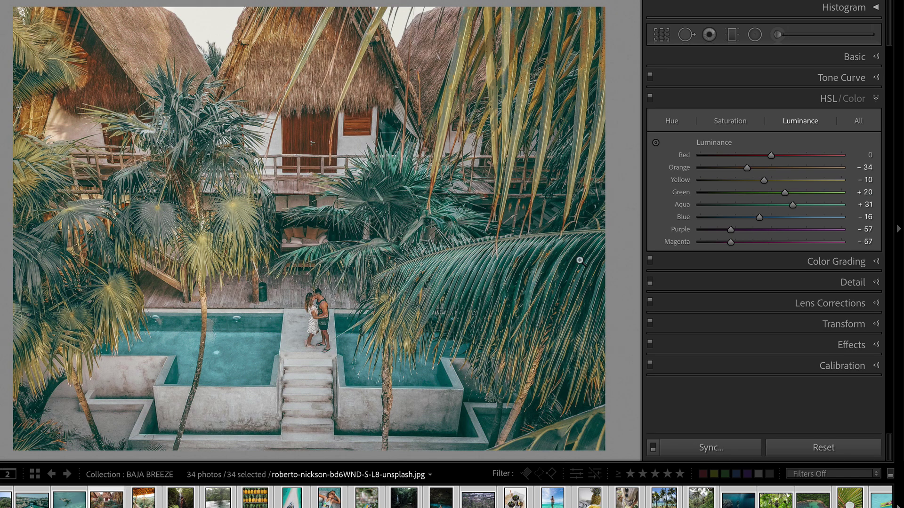
{"action": "key", "text": "Right"}
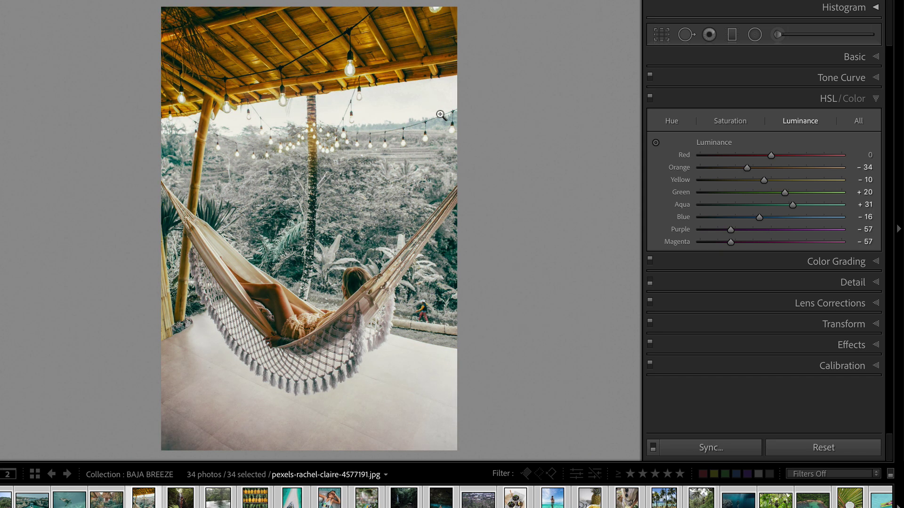
{"action": "key", "text": "ctrl+z"}
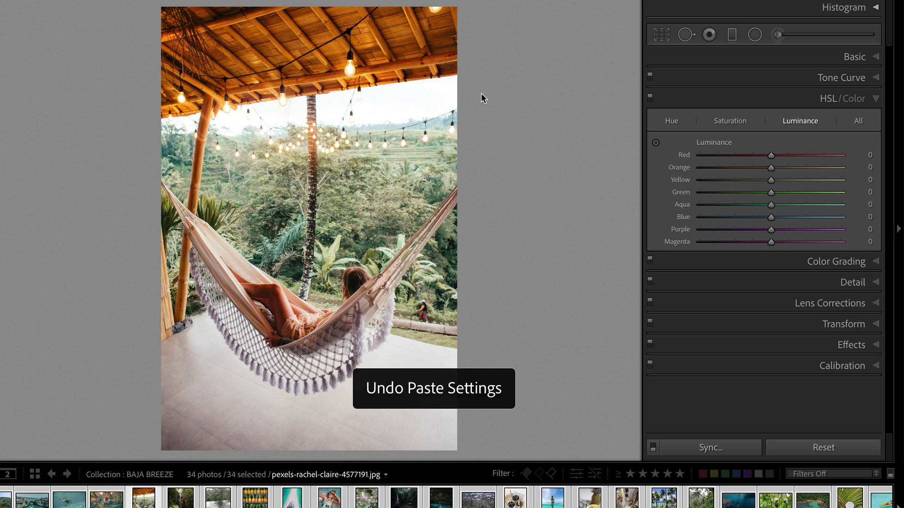
{"action": "key", "text": "ctrl+z"}
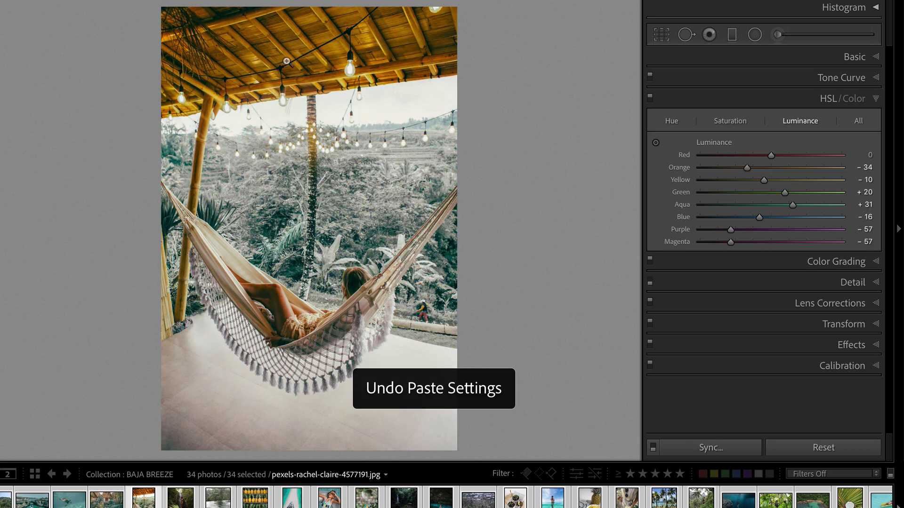
Step: Set the HSL yellow hue of the hammock photo to -22 and copy the photo's develop settings
{"action": "left_click", "coordinate": [672, 121]}
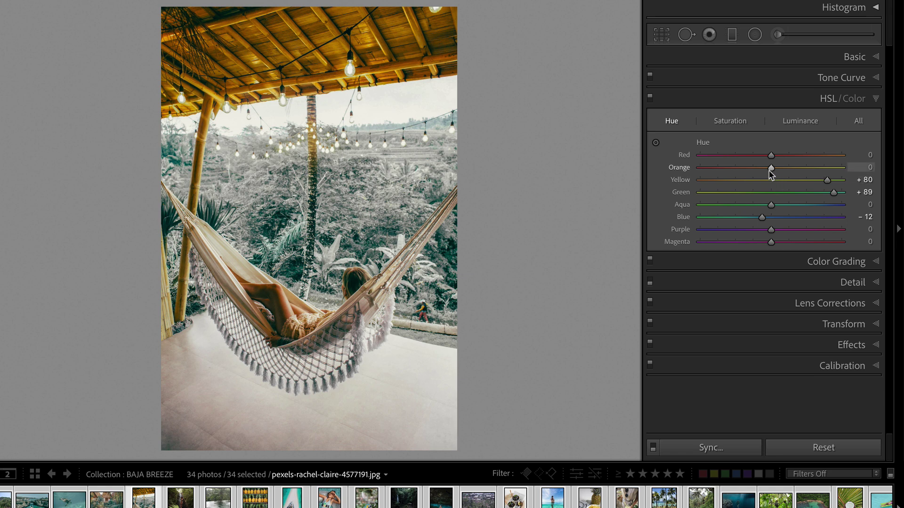
{"action": "left_click_drag", "start_coordinate": [822, 180], "coordinate": [747, 185]}
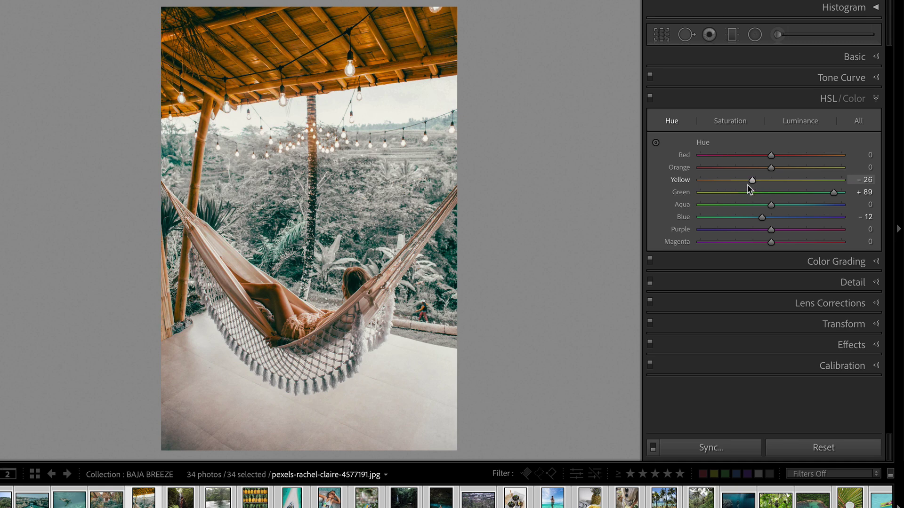
{"action": "key", "text": "ctrl+shift+c"}
{"action": "key", "text": "Return"}
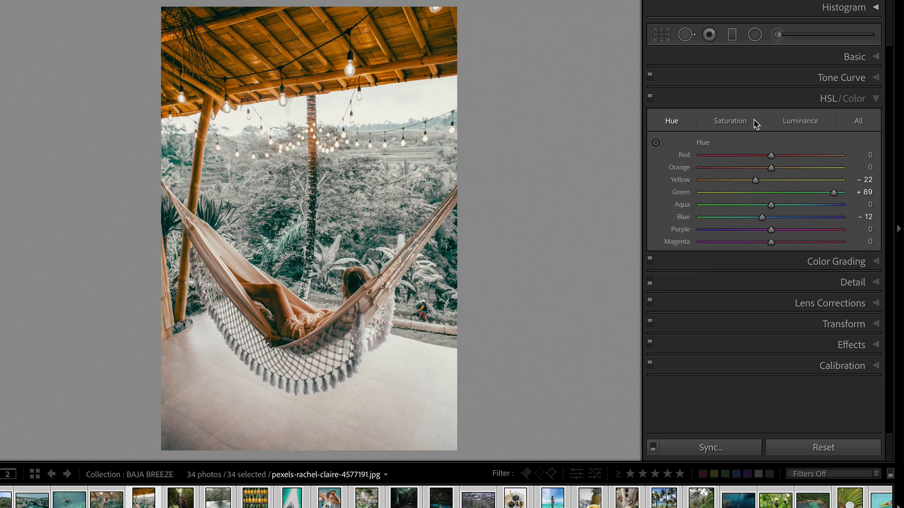
Step: Set the HSL saturation to -100 for yellow and +30 for orange, and undo a trial desaturation of the wooden roof's oranges
{"action": "left_click", "coordinate": [737, 128]}
{"action": "left_click_drag", "start_coordinate": [705, 182], "coordinate": [700, 179]}
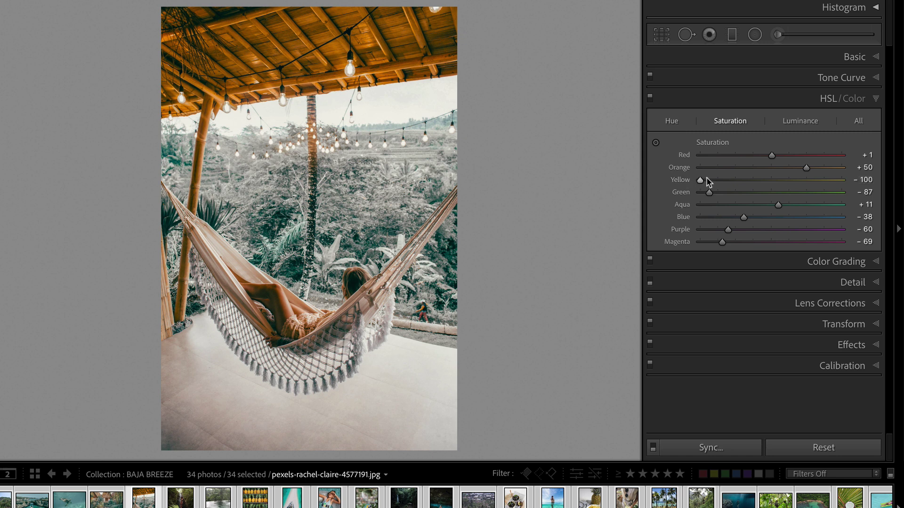
{"action": "left_click", "coordinate": [784, 168]}
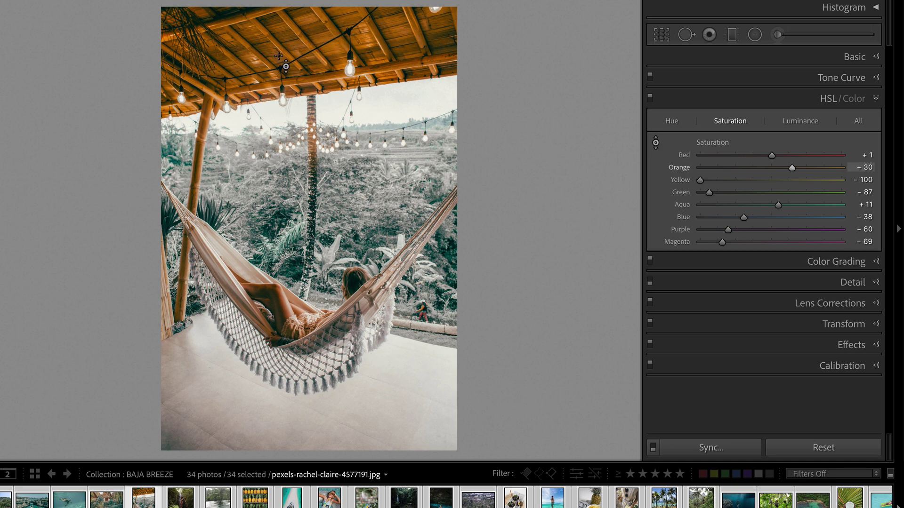
{"action": "left_click_drag", "start_coordinate": [292, 52], "coordinate": [291, 118]}
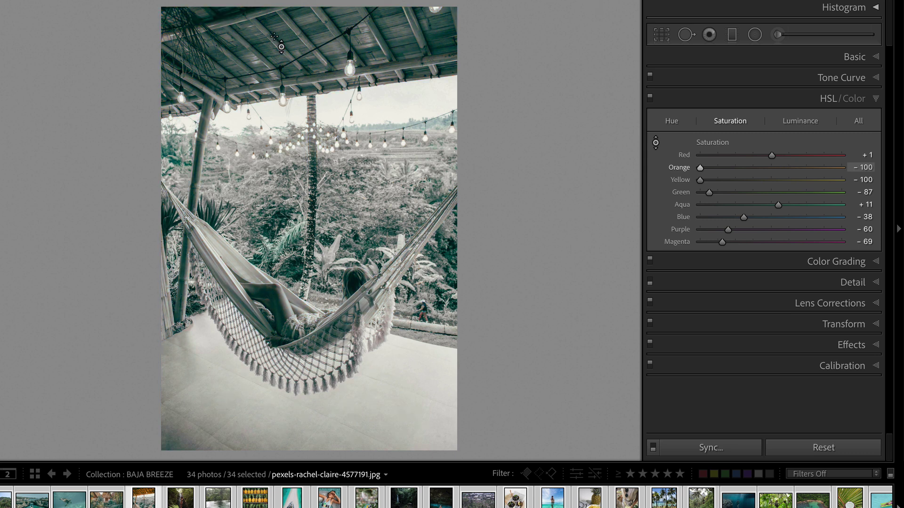
{"action": "key", "text": "ctrl+z"}
Step: Set the Red Primary hue of the hammock photo's calibration to +8
{"action": "left_click", "coordinate": [828, 365]}
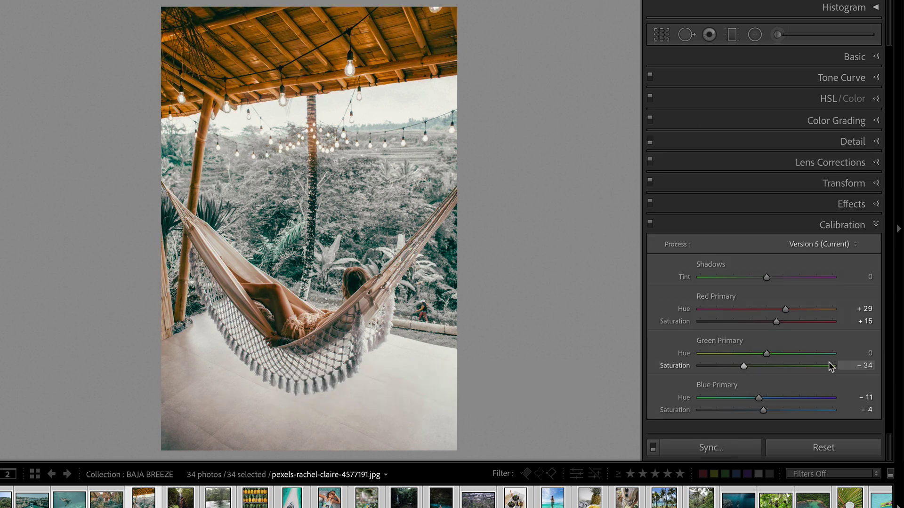
{"action": "left_click_drag", "start_coordinate": [785, 310], "coordinate": [782, 310]}
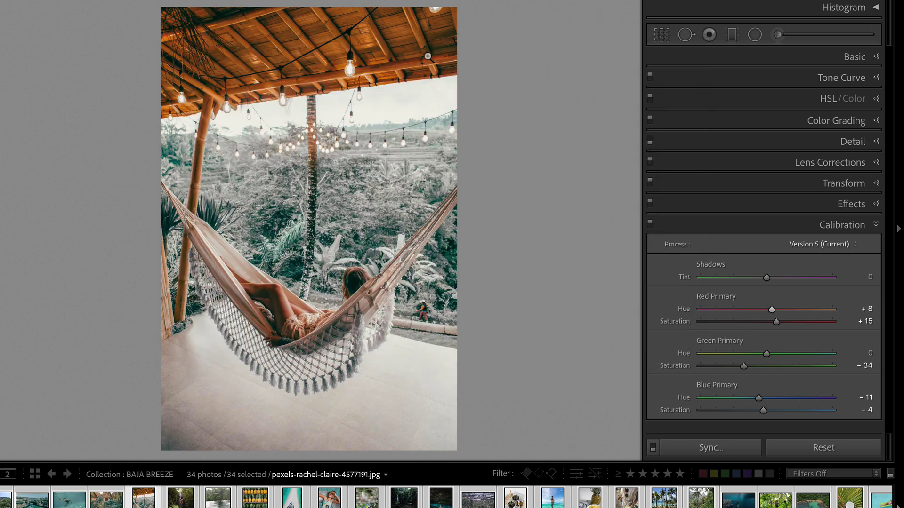
Step: Paste the edit settings onto the following photos, from the woman at the waterfall through the girl in the ALOHA swimsuit
{"action": "key", "text": "Right"}
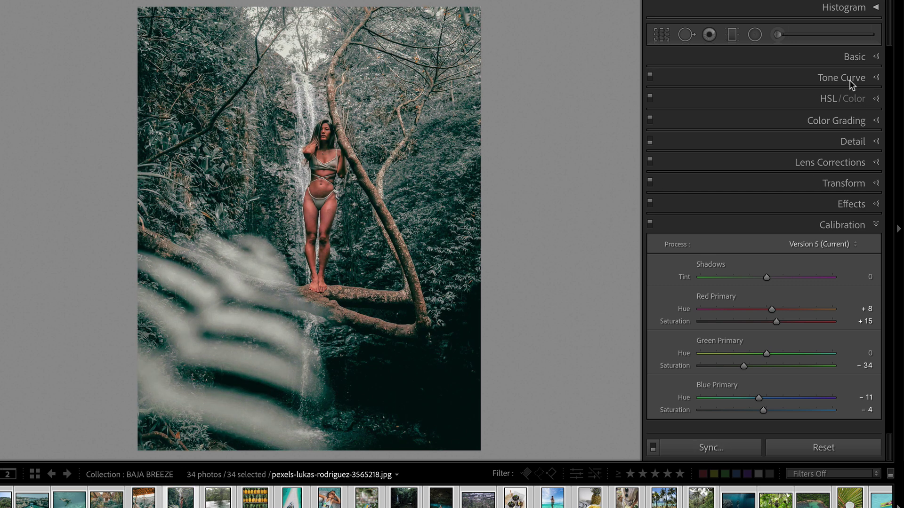
{"action": "key", "text": "Right"}
{"action": "key", "text": "Right"}
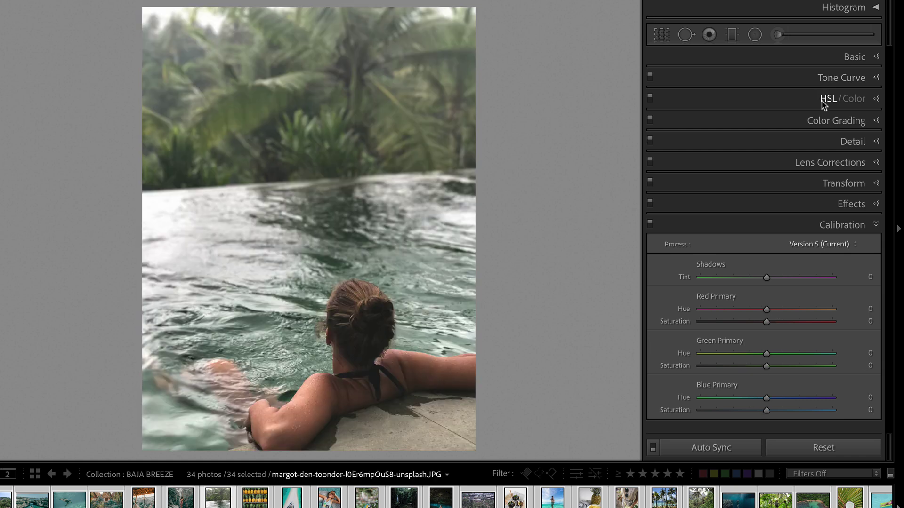
{"action": "key", "text": "ctrl+shift+v"}
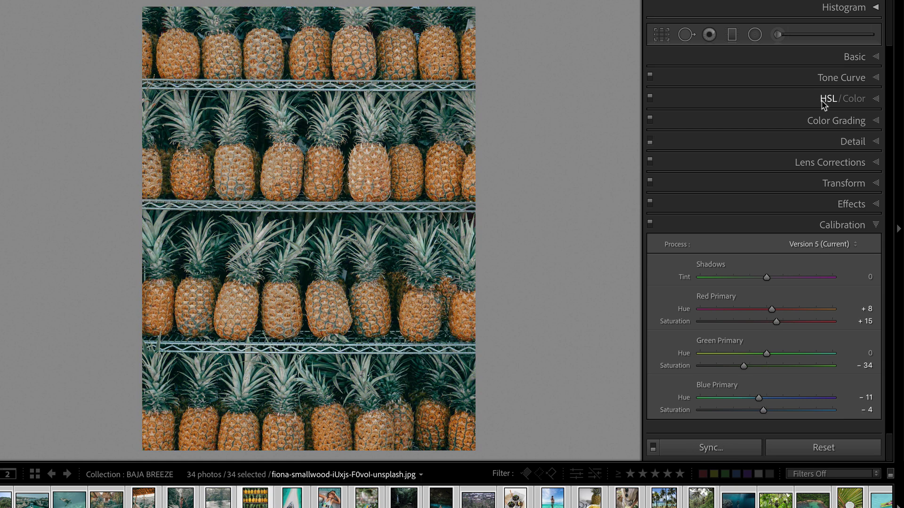
{"action": "key", "text": "Right"}
{"action": "key", "text": "ctrl+shift+v"}
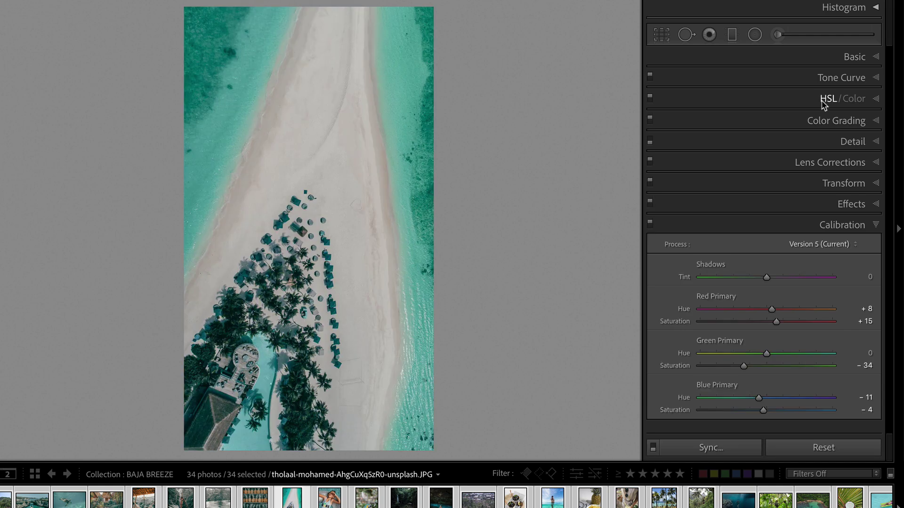
{"action": "key", "text": "Right"}
{"action": "key", "text": "ctrl+shift+v"}
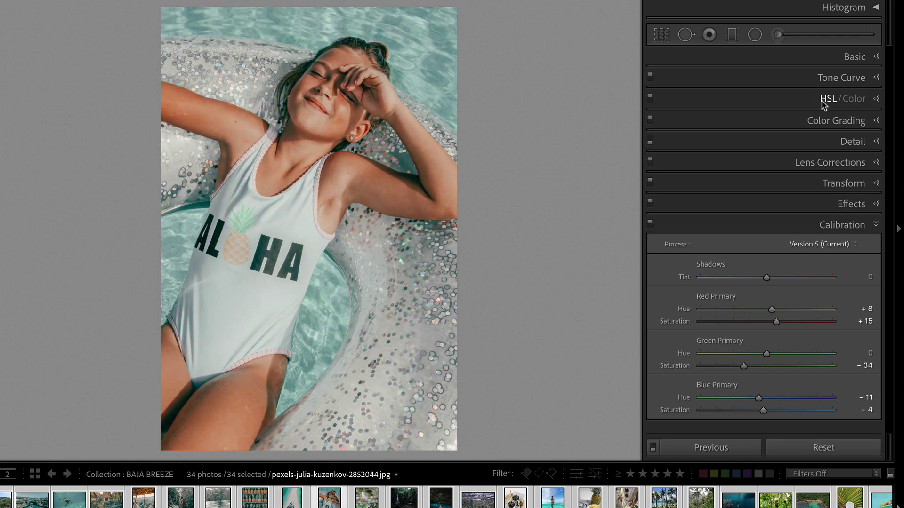
Step: Set the ALOHA swimsuit photo's temperature to +14 and tint to -17, and compare it with the original version
{"action": "left_click", "coordinate": [835, 55]}
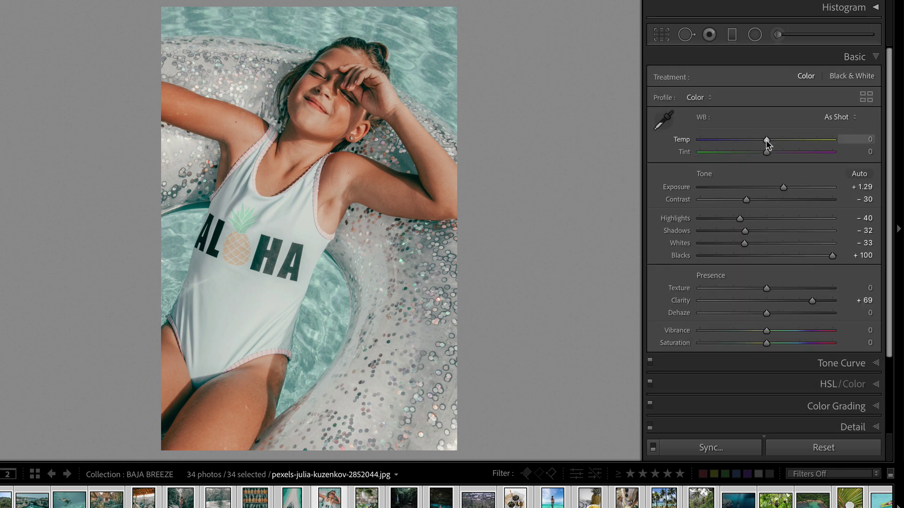
{"action": "mouse_move", "coordinate": [766, 140]}
{"action": "left_mouse_down"}
{"action": "mouse_move", "coordinate": [783, 140]}
{"action": "mouse_move", "coordinate": [756, 153]}
{"action": "left_mouse_up"}
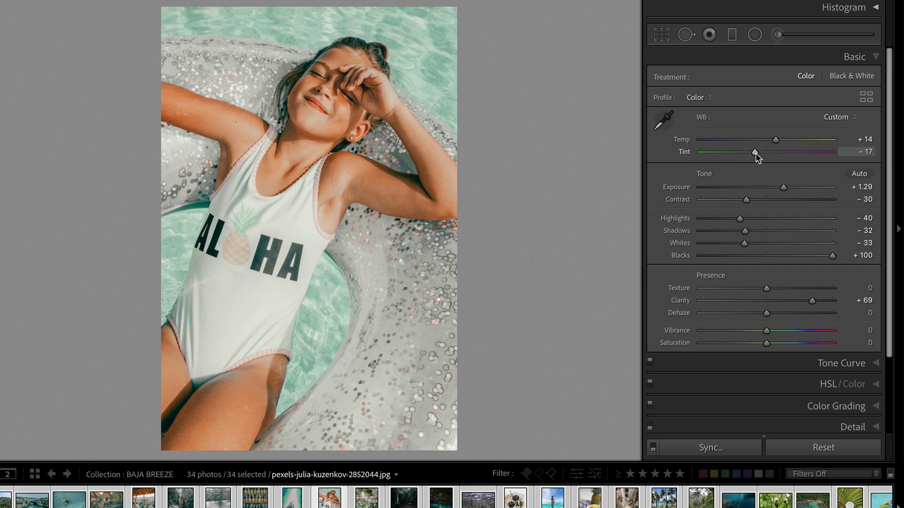
{"action": "key", "text": "backslash"}
{"action": "key", "text": "backslash"}
{"action": "key", "text": "backslash"}
{"action": "key", "text": "backslash"}
Step: Copy the swimsuit photo's settings and paste them onto the parrot, bamboo bridge and turquoise cave photos
{"action": "key", "text": "super+shift+c"}
{"action": "key", "text": "Return"}
{"action": "key", "text": "Right"}
{"action": "key", "text": "super+shift+v"}
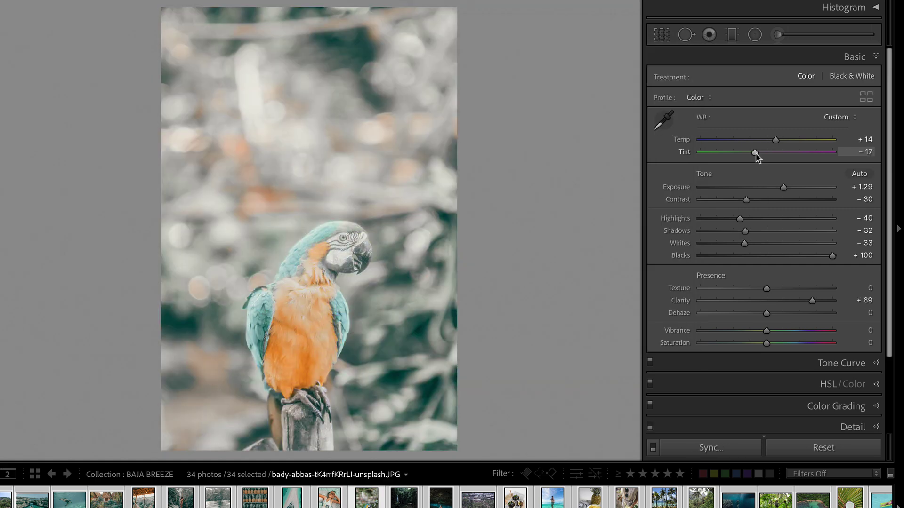
{"action": "key", "text": "Right"}
{"action": "key", "text": "super+shift+v"}
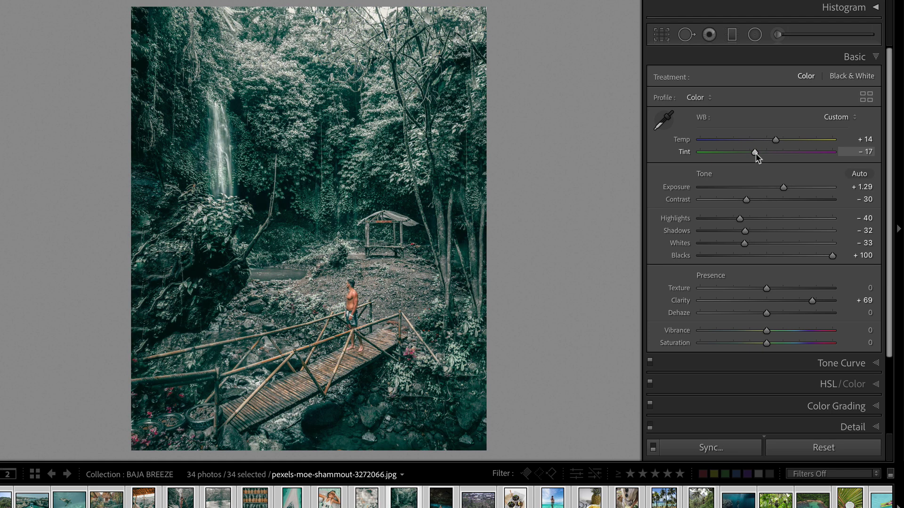
{"action": "key", "text": "Right"}
{"action": "key", "text": "super+shift+v"}
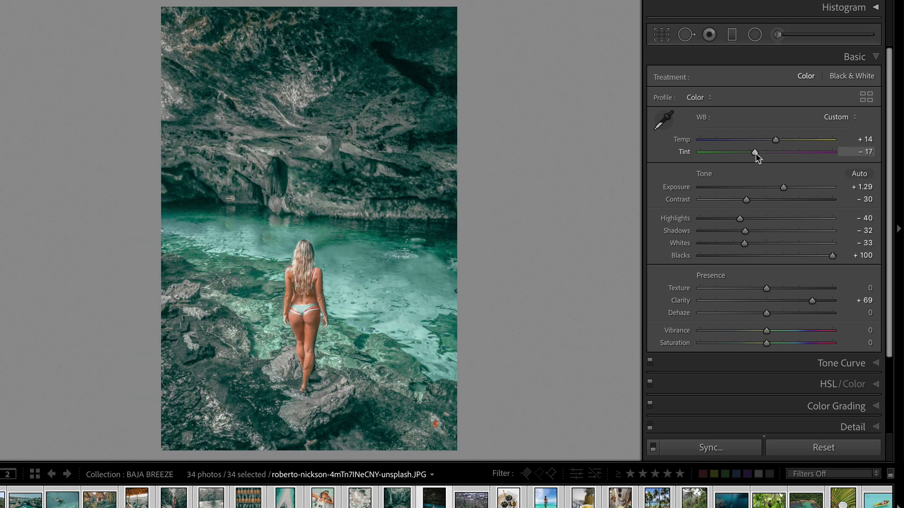
Step: From the berry dessert photo, create a develop preset named with the owner's first name plus "Tropical Preset" in the Signature Edits - Moody Vibes group
{"action": "key", "text": "Right"}
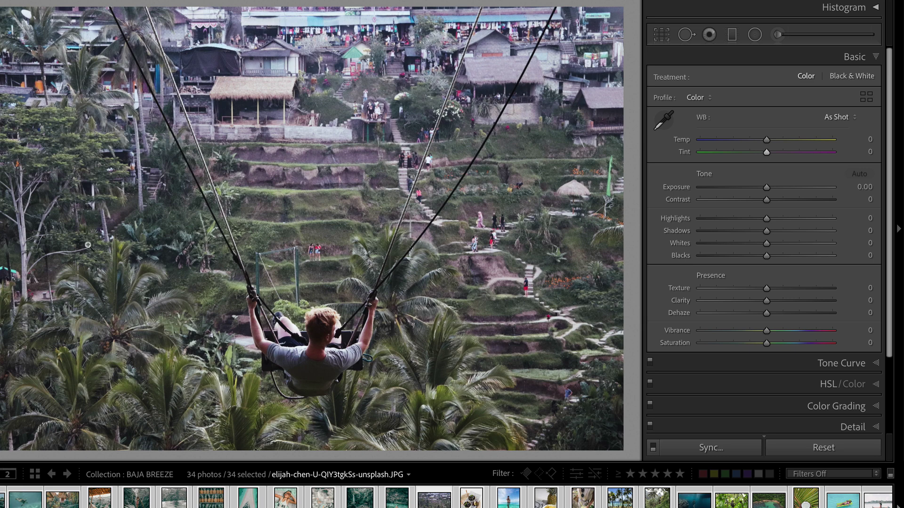
{"action": "key", "text": "Right"}
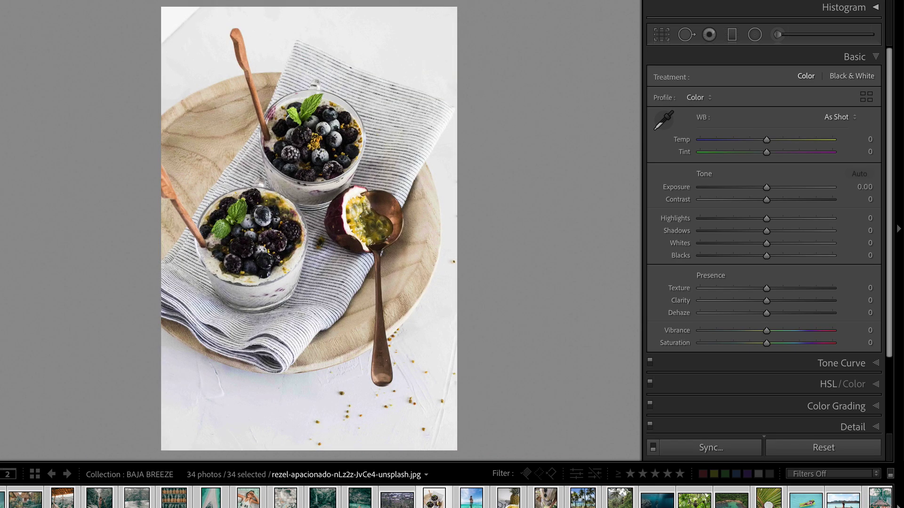
{"action": "key", "text": "F7"}
{"action": "scroll", "coordinate": [141, 259], "scroll_direction": "up", "scroll_amount": 5}
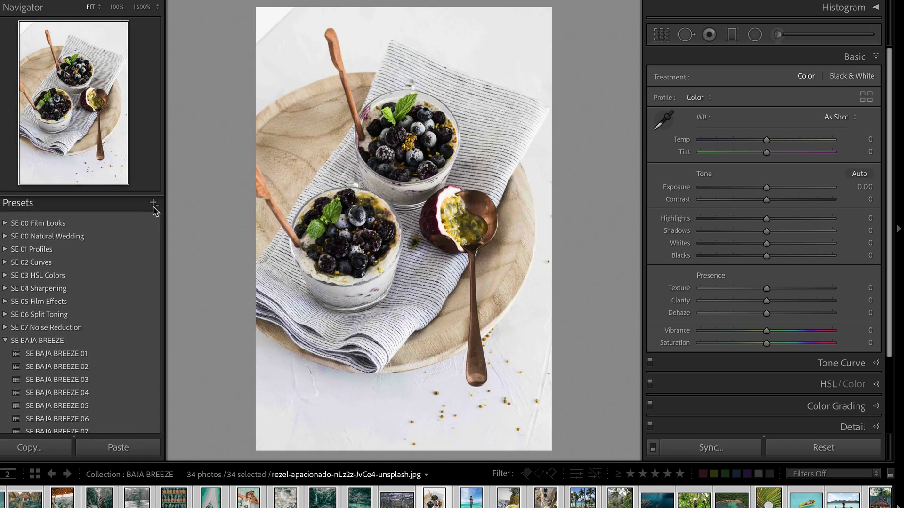
{"action": "left_click", "coordinate": [153, 206]}
{"action": "left_click", "coordinate": [175, 213]}
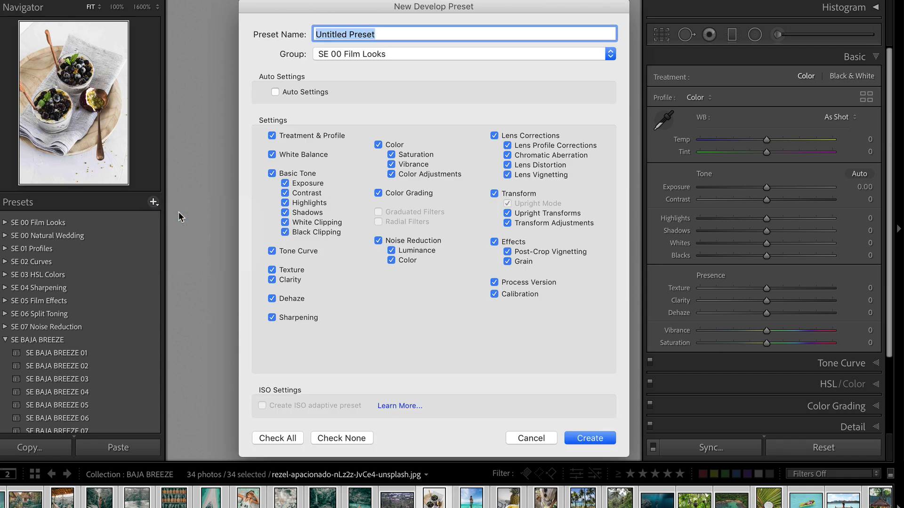
{"action": "type", "text": "Ryans Tropi"}
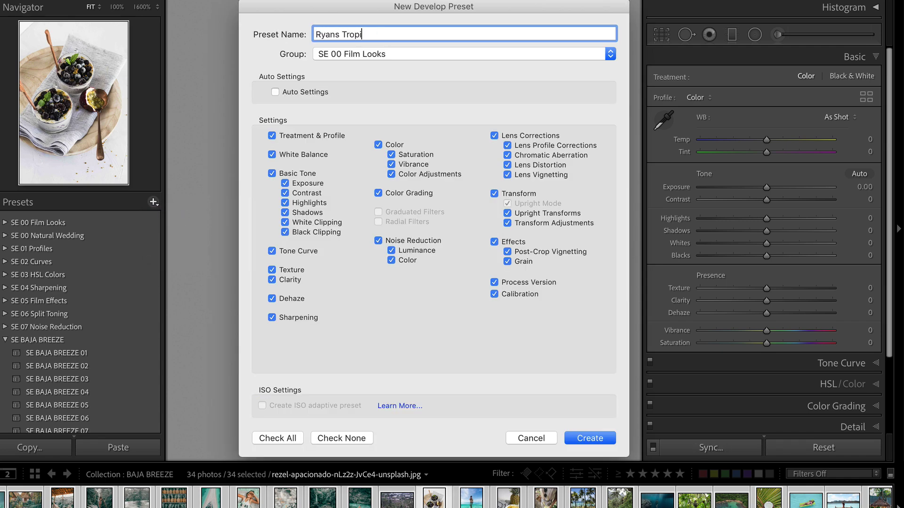
{"action": "type", "text": "cal Preset"}
{"action": "left_click", "coordinate": [400, 52]}
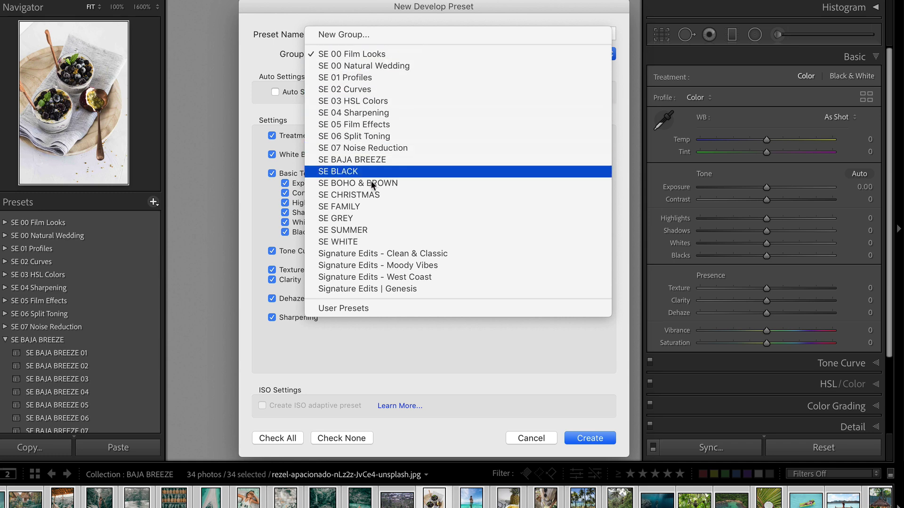
{"action": "left_click", "coordinate": [414, 265]}
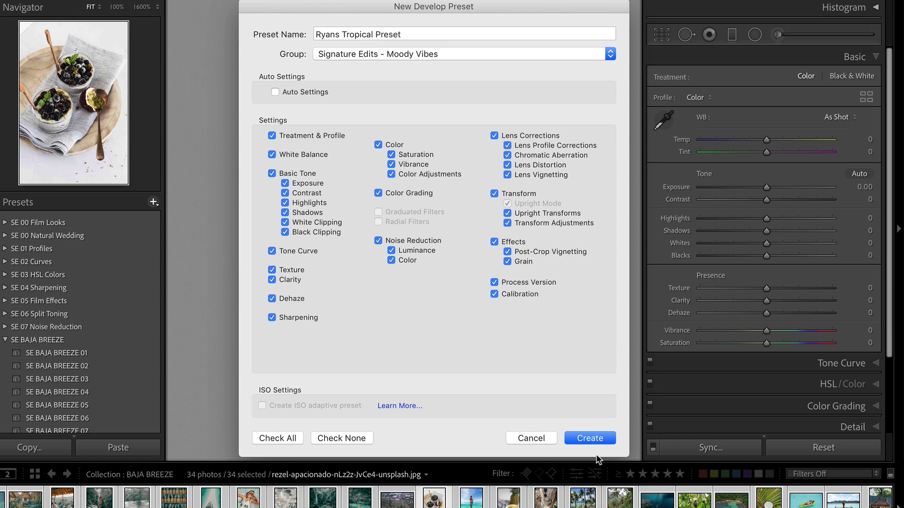
{"action": "left_click", "coordinate": [574, 443]}
Step: Try the SE BAJA BREEZE presets on the berry dessert photo and apply SE BAJA BREEZE 04
{"action": "left_click", "coordinate": [71, 367]}
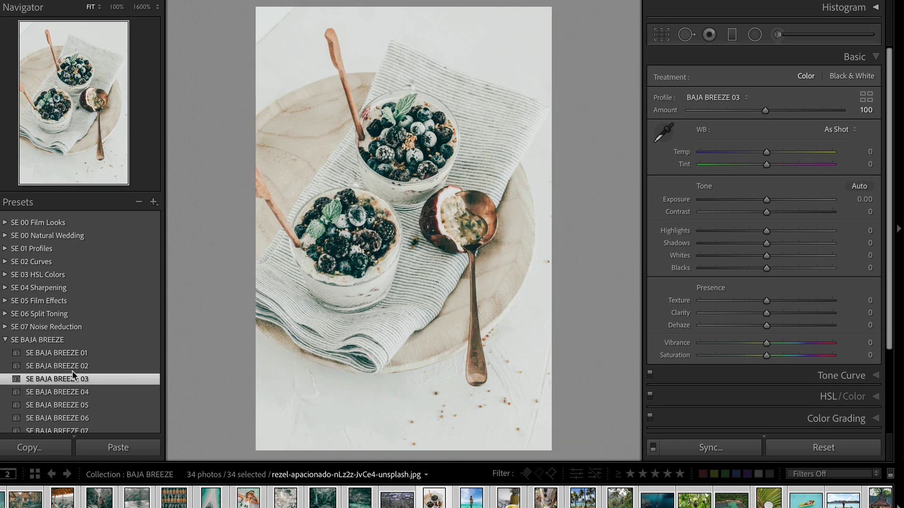
{"action": "left_click", "coordinate": [70, 393]}
{"action": "scroll", "coordinate": [80, 330], "scroll_direction": "down", "scroll_amount": 5}
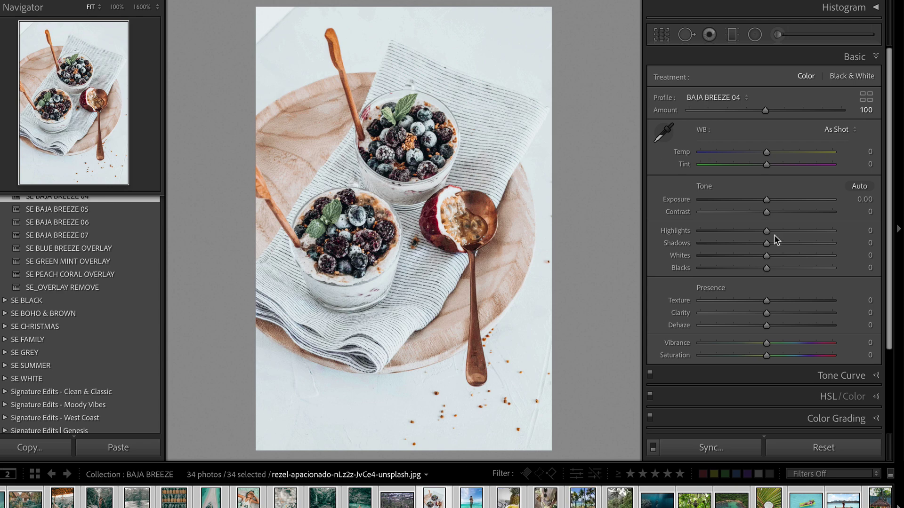
Step: Paste the copied settings onto the wading woman, cut pineapple, palm beach, jungle palm and underwater diver photos
{"action": "left_click", "coordinate": [472, 498]}
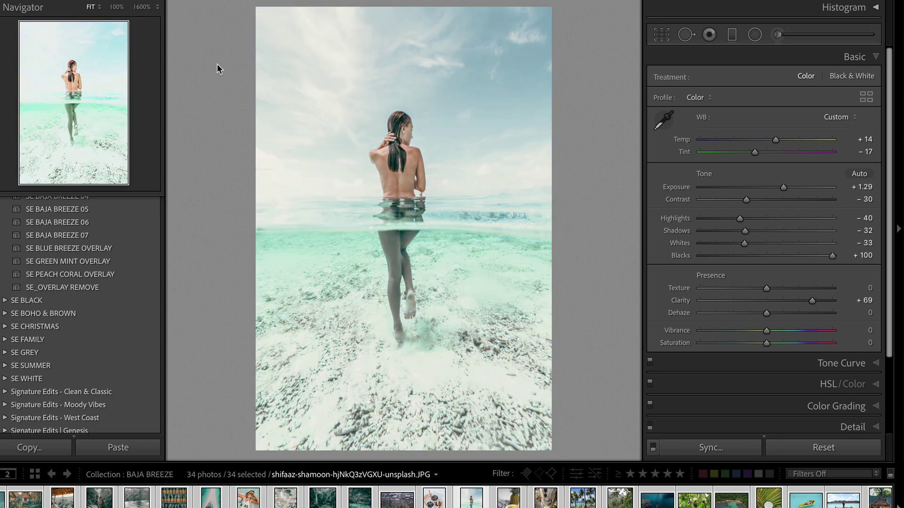
{"action": "left_click", "coordinate": [504, 503]}
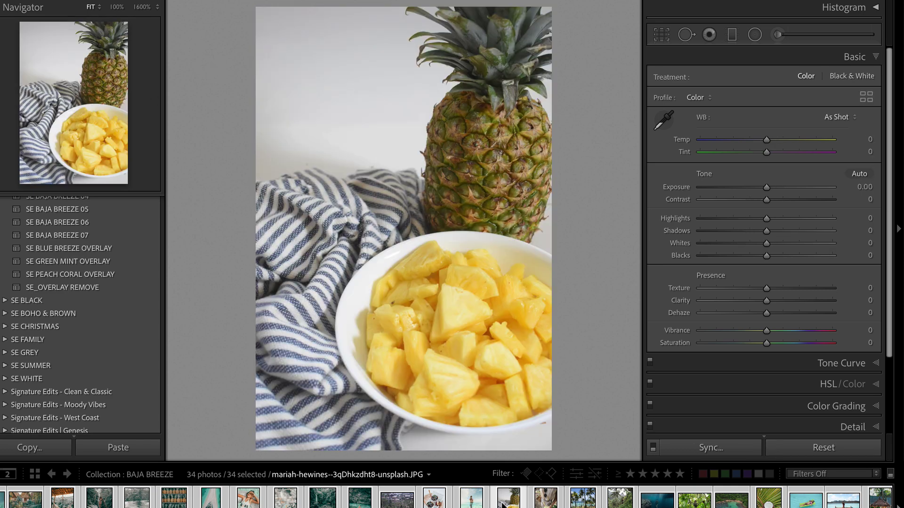
{"action": "key", "text": "ctrl+shift+v"}
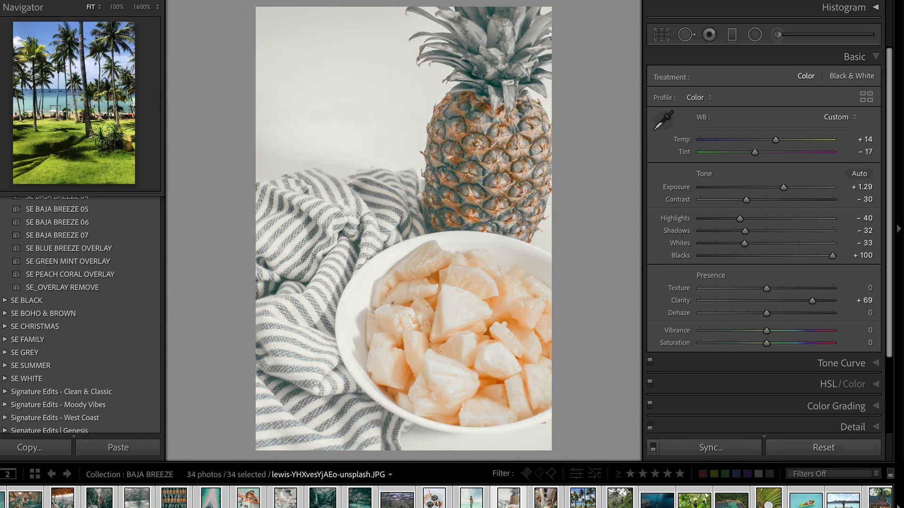
{"action": "left_click", "coordinate": [582, 500]}
{"action": "key", "text": "ctrl+shift+v"}
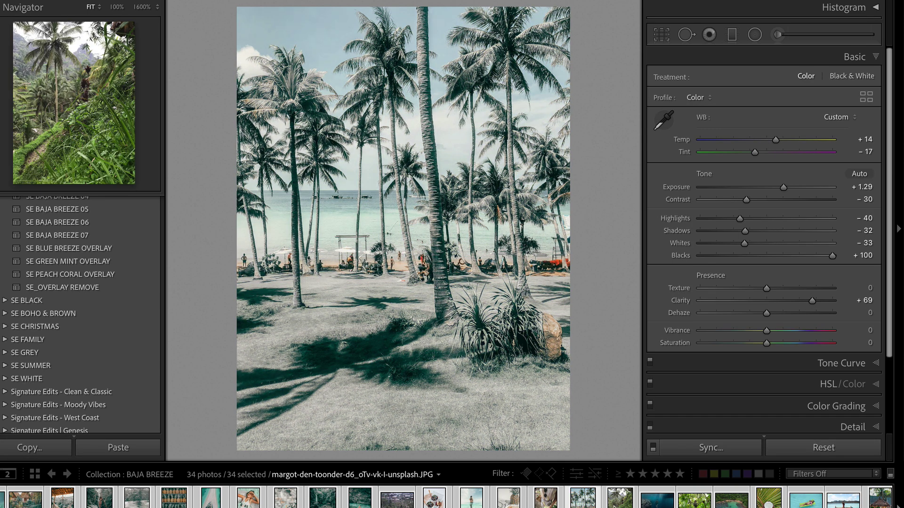
{"action": "left_click", "coordinate": [620, 500]}
{"action": "key", "text": "ctrl+shift+v"}
{"action": "left_click", "coordinate": [674, 503]}
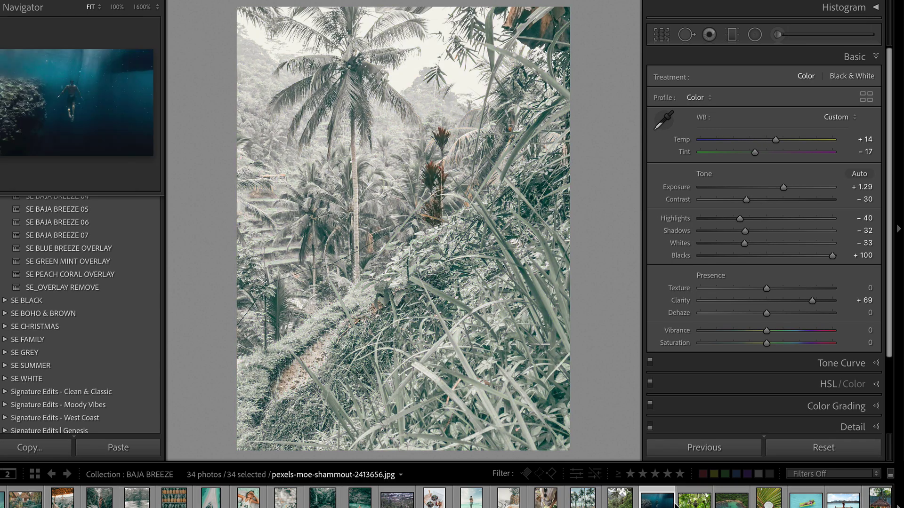
{"action": "key", "text": "ctrl+shift+v"}
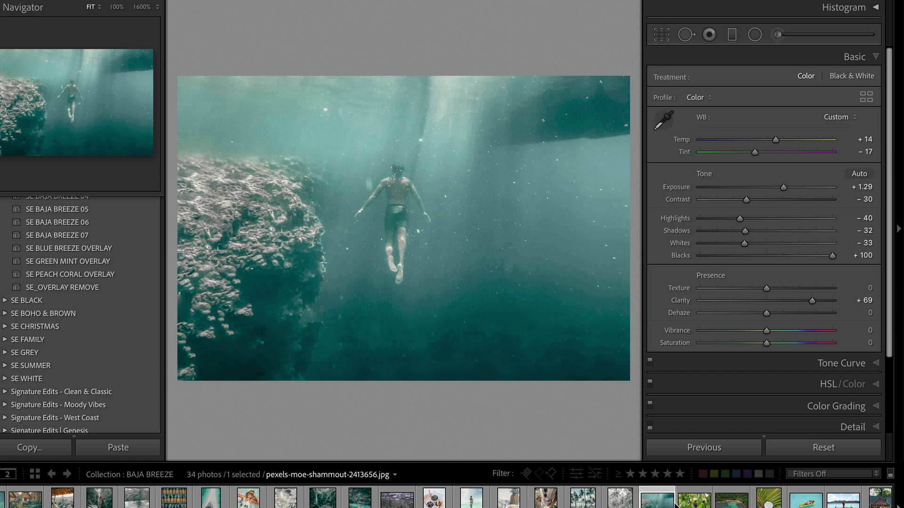